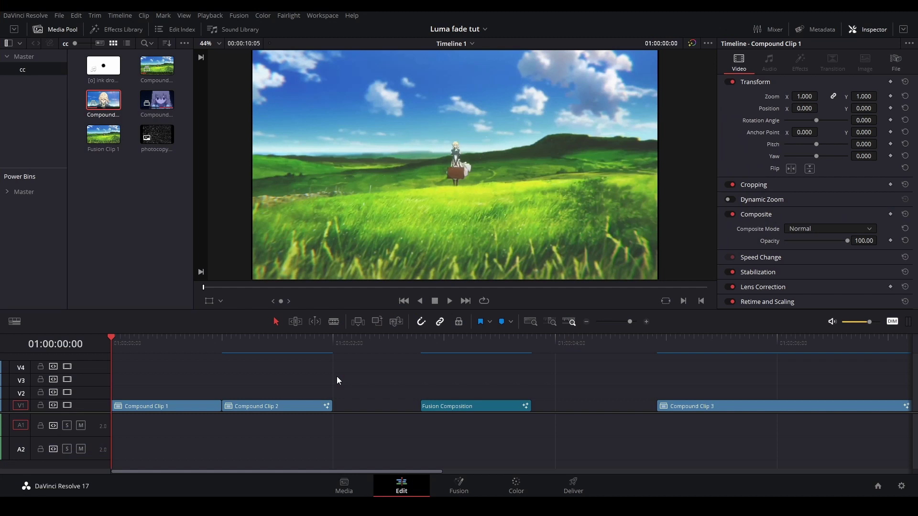
Step: Review the clips, then move Compound Clip 2 up to V2 so it overlaps Compound Clip 1
{"action": "key", "text": "space"}
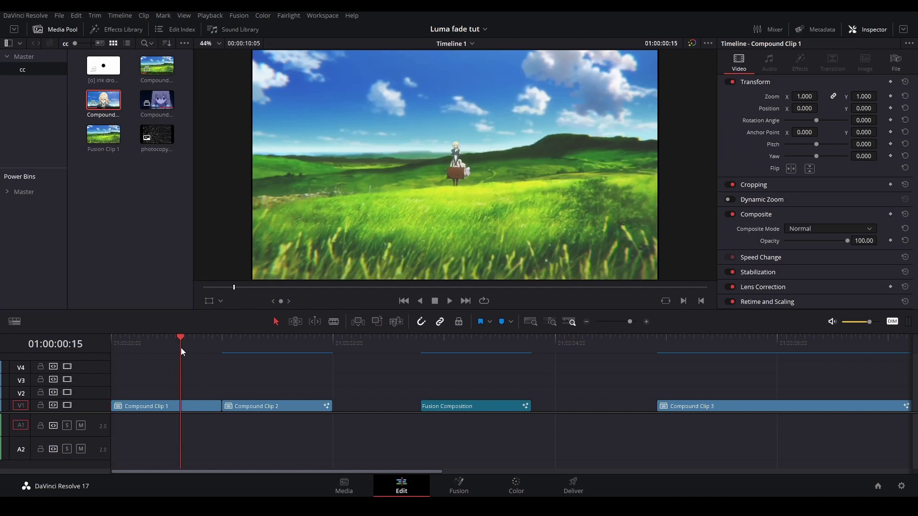
{"action": "left_click", "coordinate": [224, 345]}
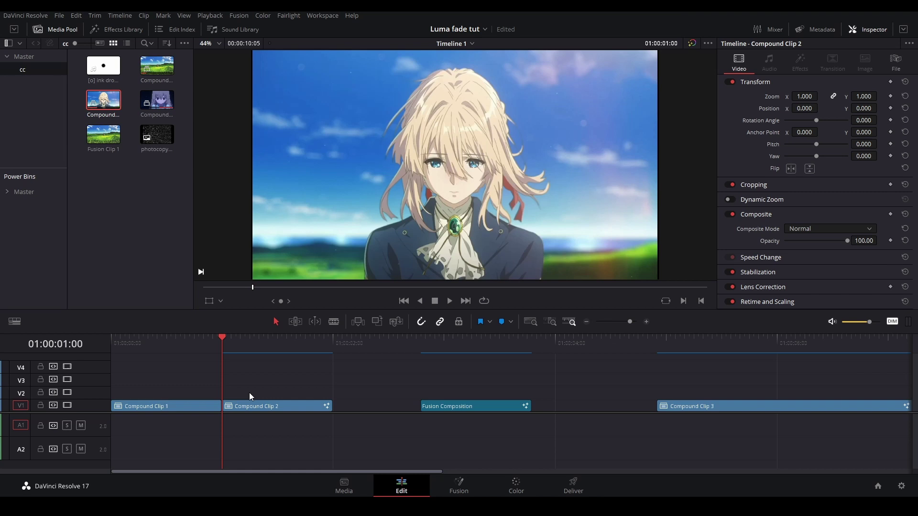
{"action": "key", "text": "Left"}
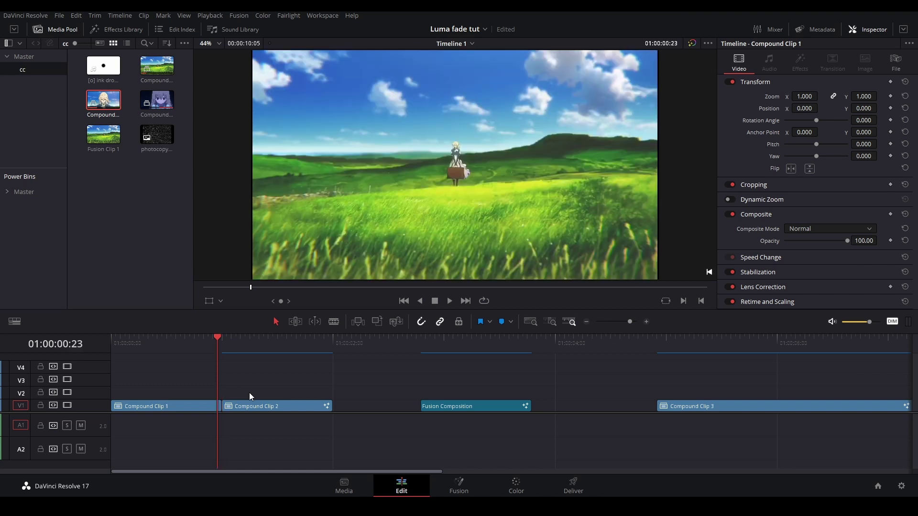
{"action": "key", "text": "Left"}
{"action": "key", "text": "Left"}
{"action": "key", "text": "Left"}
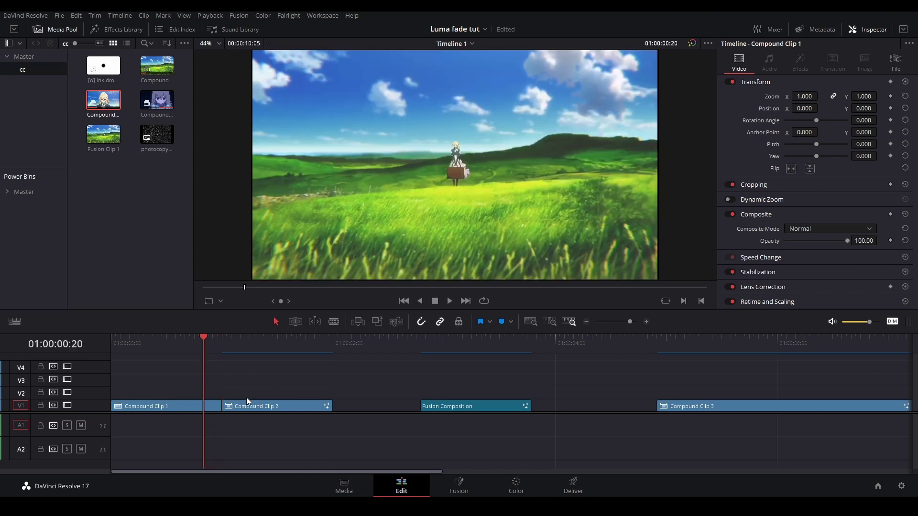
{"action": "left_click_drag", "start_coordinate": [248, 408], "coordinate": [230, 383]}
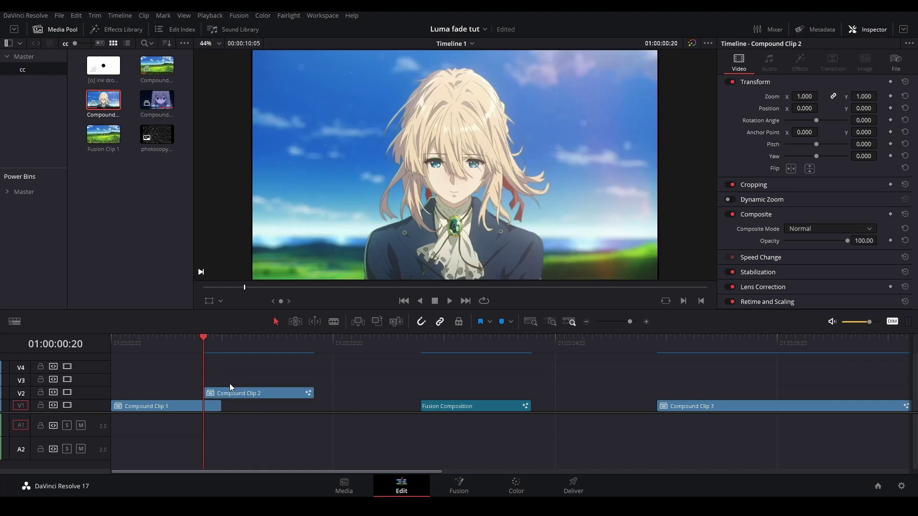
{"action": "scroll", "coordinate": [254, 402], "scroll_direction": "up", "scroll_amount": 2}
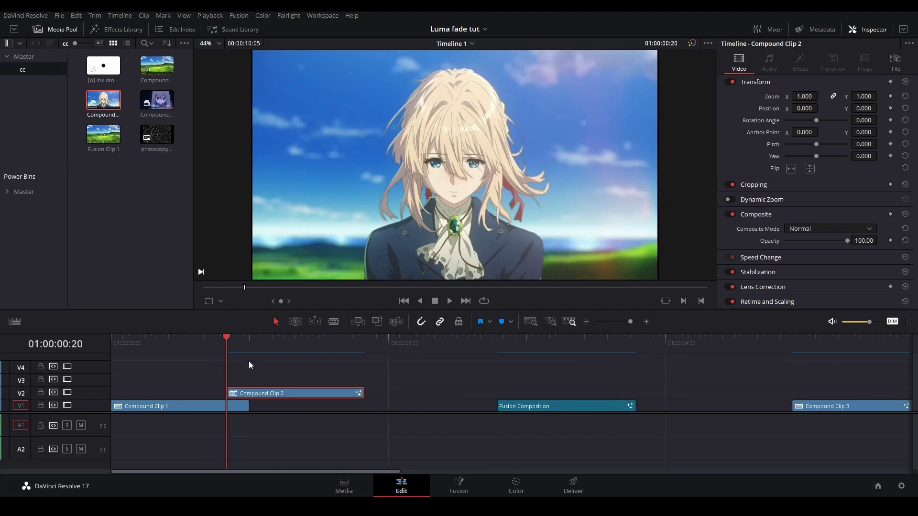
Step: In the character clip's Fusion graph, insert a LumaKeyer between MediaIn1 and MediaOut1
{"action": "left_click", "coordinate": [455, 482]}
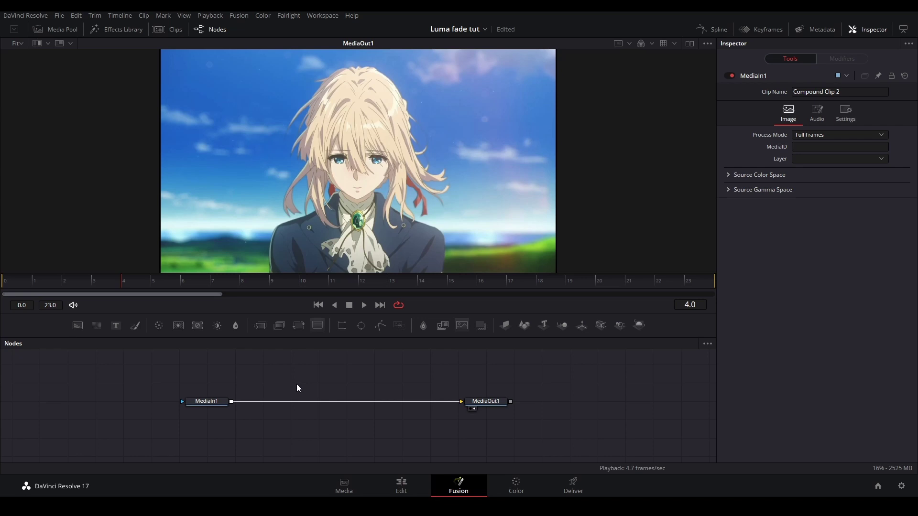
{"action": "key", "text": "shift+space"}
{"action": "type", "text": "luma"}
{"action": "key", "text": "Return"}
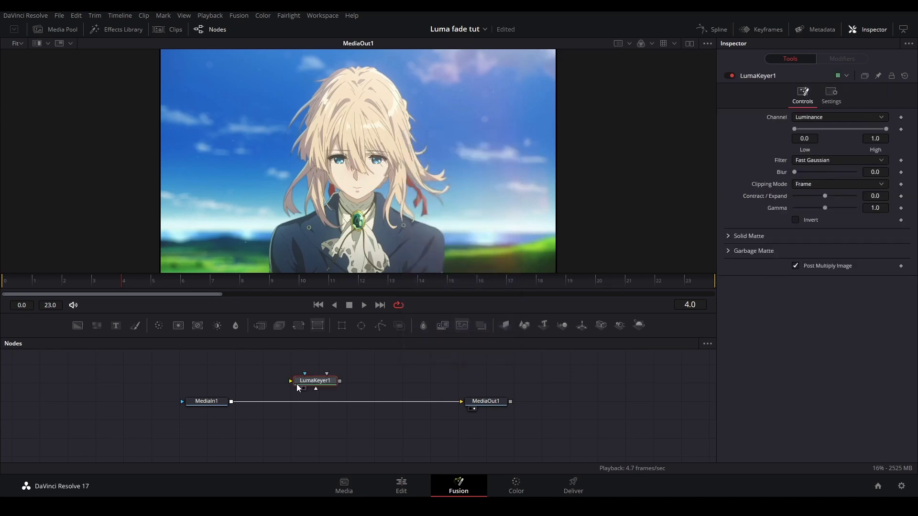
{"action": "left_click_drag", "start_coordinate": [322, 385], "coordinate": [339, 406]}
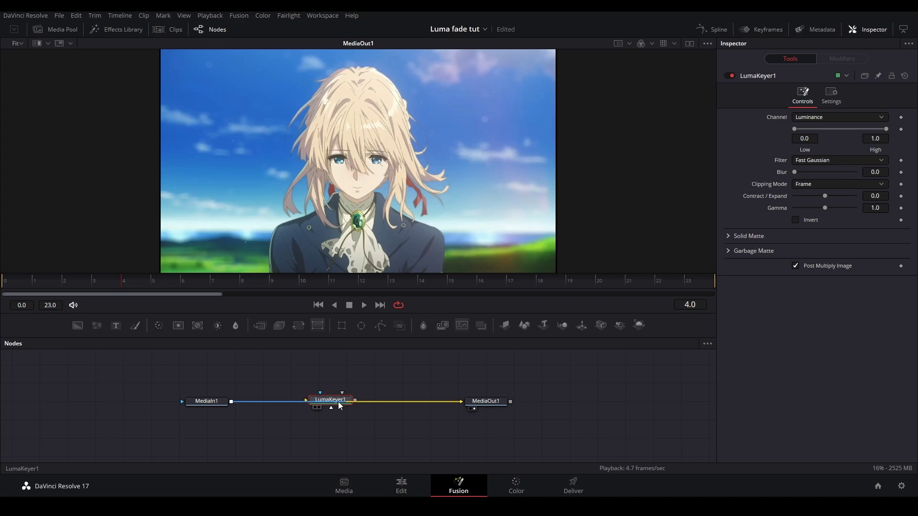
{"action": "left_click", "coordinate": [372, 384]}
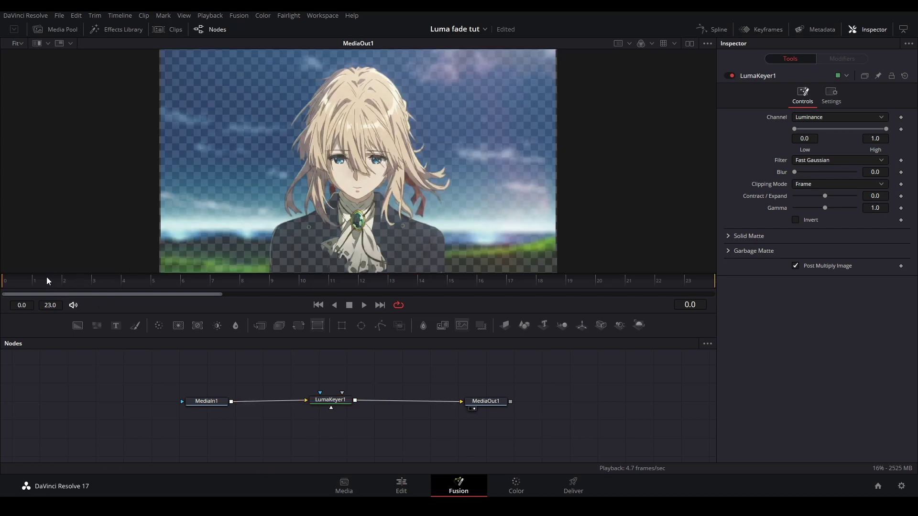
Step: Keyframe thresholds: High and Low 0 at frame 4, High 1.0 and Low 0.889 at frame 0
{"action": "left_click", "coordinate": [93, 280]}
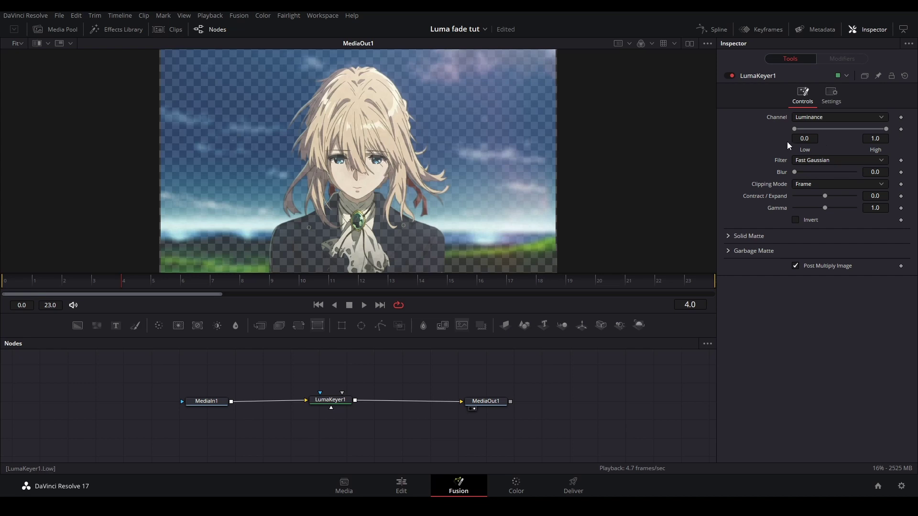
{"action": "left_click", "coordinate": [901, 130]}
{"action": "mouse_move", "coordinate": [806, 129]}
{"action": "left_mouse_down"}
{"action": "mouse_move", "coordinate": [825, 129]}
{"action": "mouse_move", "coordinate": [764, 138]}
{"action": "left_mouse_up"}
{"action": "left_click_drag", "start_coordinate": [885, 129], "coordinate": [798, 124]}
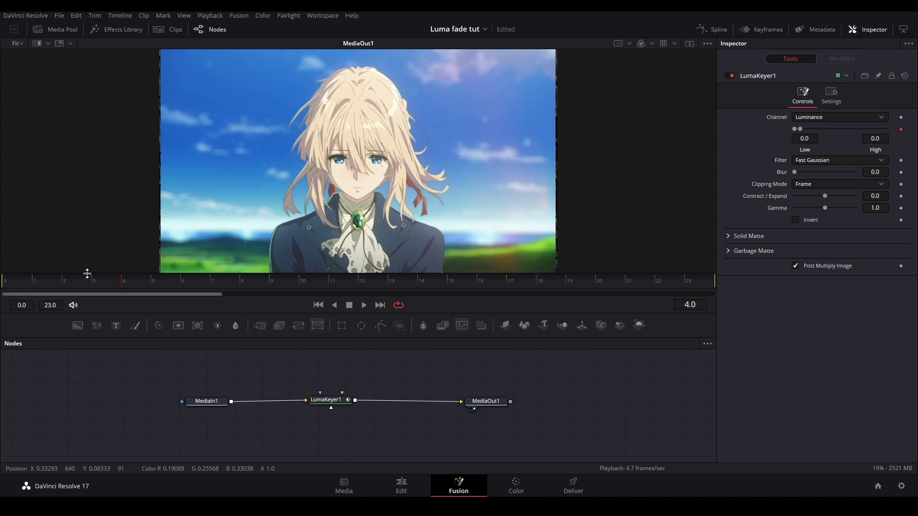
{"action": "left_click_drag", "start_coordinate": [81, 278], "coordinate": [14, 281]}
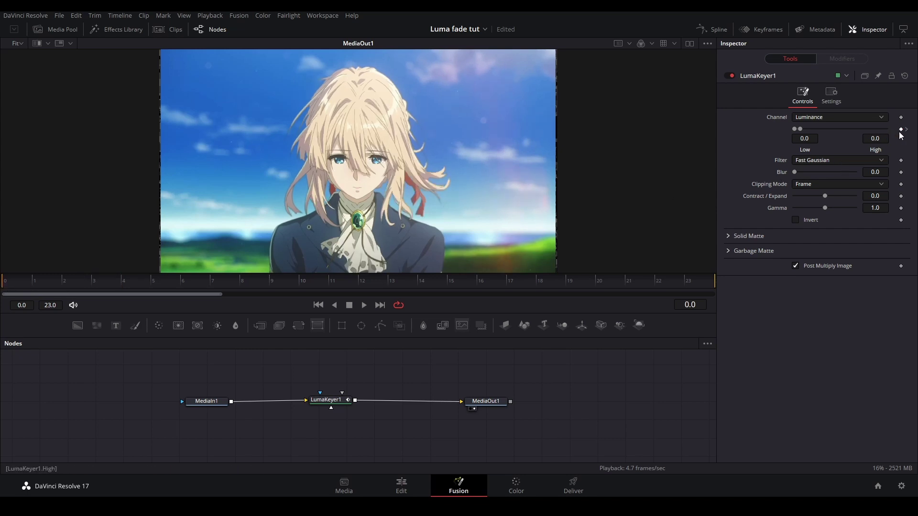
{"action": "left_click_drag", "start_coordinate": [801, 129], "coordinate": [886, 128]}
{"action": "left_click_drag", "start_coordinate": [795, 128], "coordinate": [874, 128]}
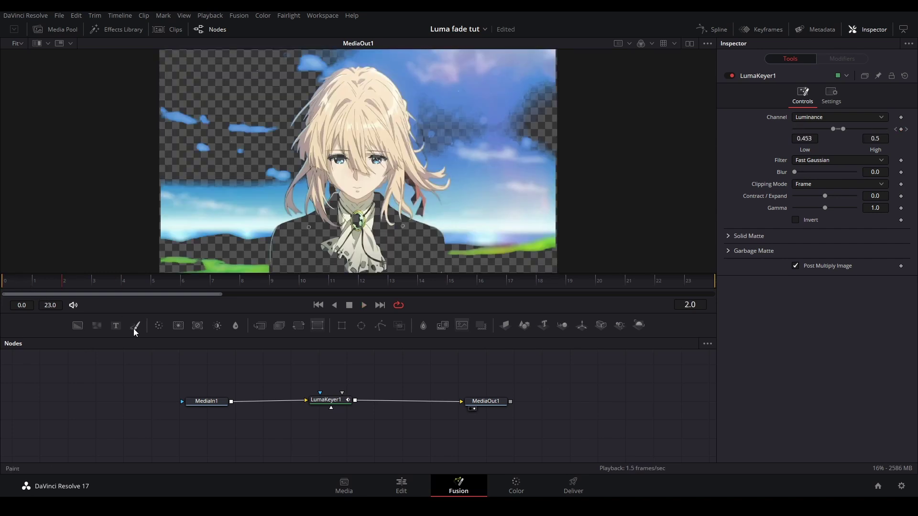
Step: Extend Compound Clip 1's out point to the playhead, return to Fusion, and save the project
{"action": "left_click", "coordinate": [421, 479]}
{"action": "key", "text": "Right"}
{"action": "key", "text": "Right"}
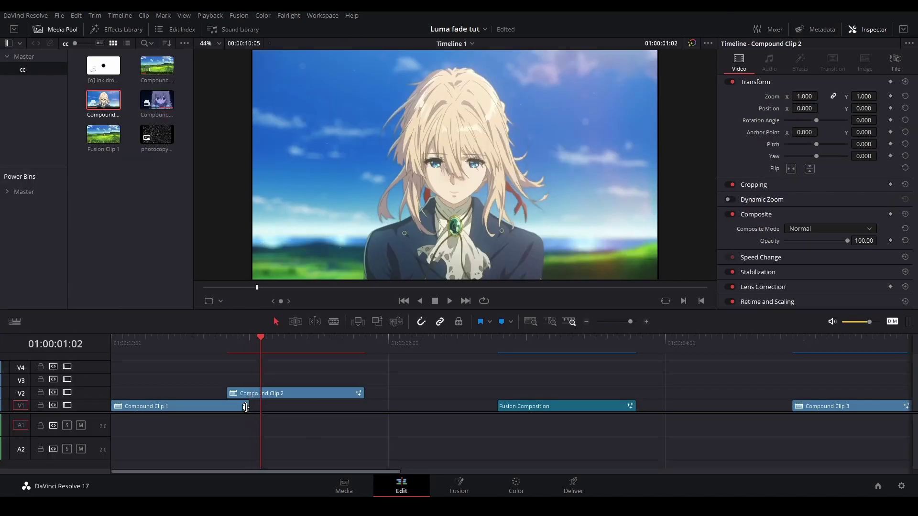
{"action": "key", "text": "Right"}
{"action": "key", "text": "Right"}
{"action": "left_click", "coordinate": [245, 406]}
{"action": "left_click_drag", "start_coordinate": [246, 407], "coordinate": [272, 406]}
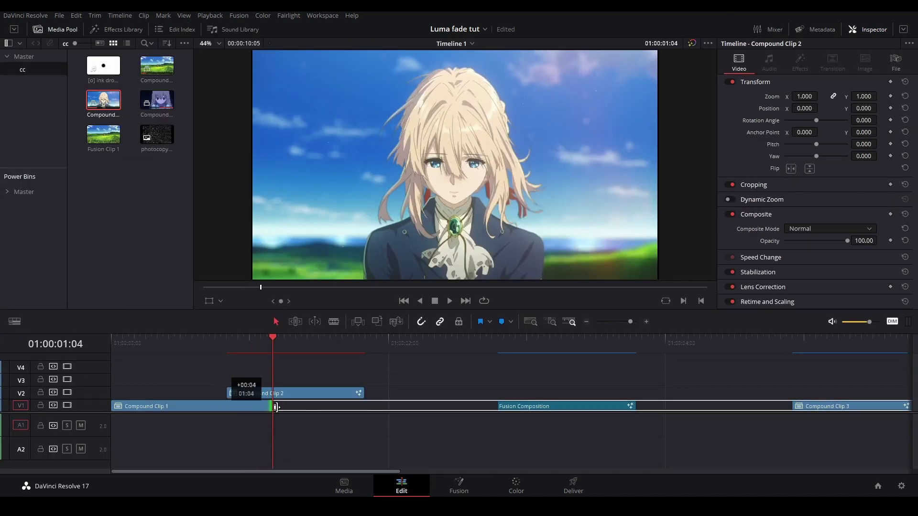
{"action": "left_click", "coordinate": [458, 485]}
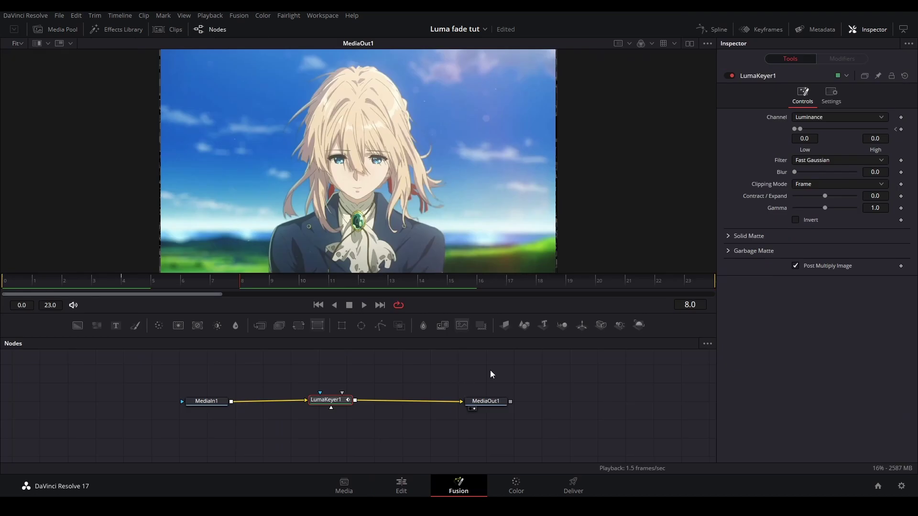
{"action": "key", "text": "ctrl+s"}
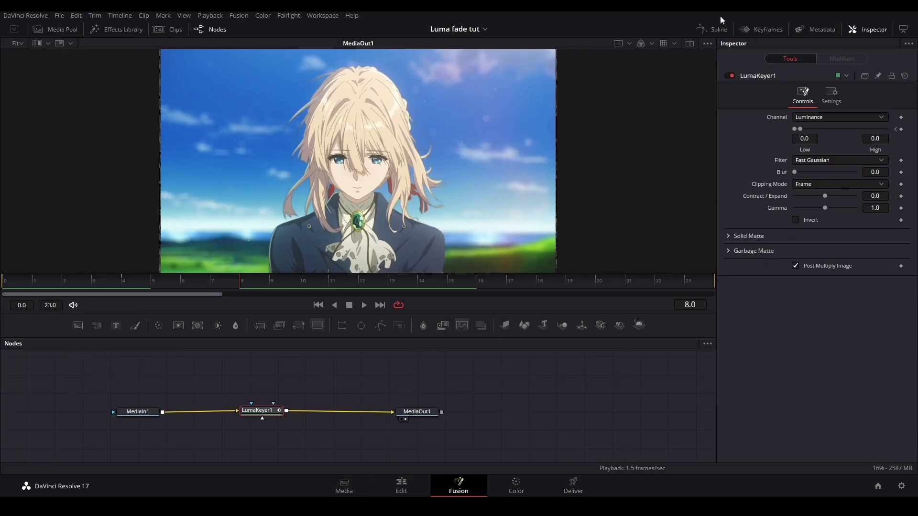
Step: Show LumaKeyer1's High and Low curves in the Spline editor and ease their keyframe tangents
{"action": "left_click", "coordinate": [715, 28]}
{"action": "left_click", "coordinate": [339, 369]}
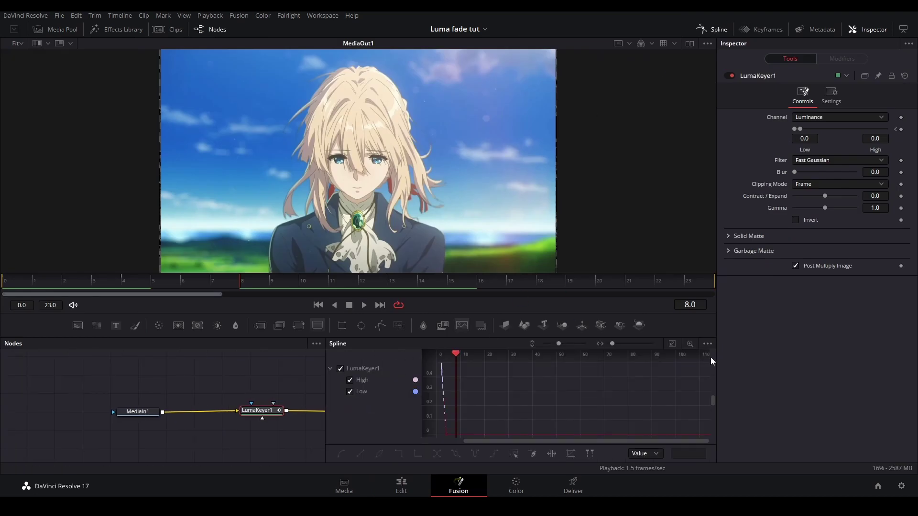
{"action": "left_click", "coordinate": [672, 344]}
{"action": "mouse_move", "coordinate": [496, 360]}
{"action": "left_mouse_down"}
{"action": "mouse_move", "coordinate": [571, 415]}
{"action": "mouse_move", "coordinate": [636, 415]}
{"action": "left_mouse_up"}
{"action": "left_click", "coordinate": [12, 277]}
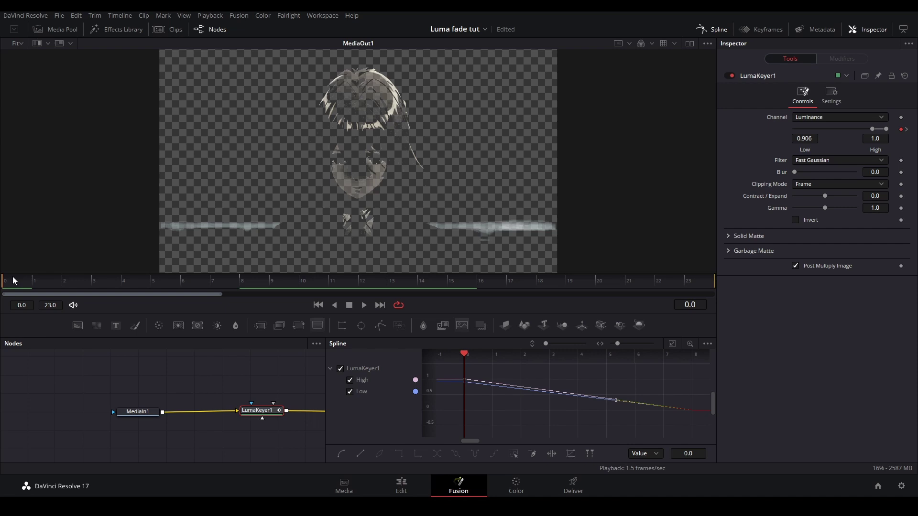
{"action": "left_click", "coordinate": [539, 390]}
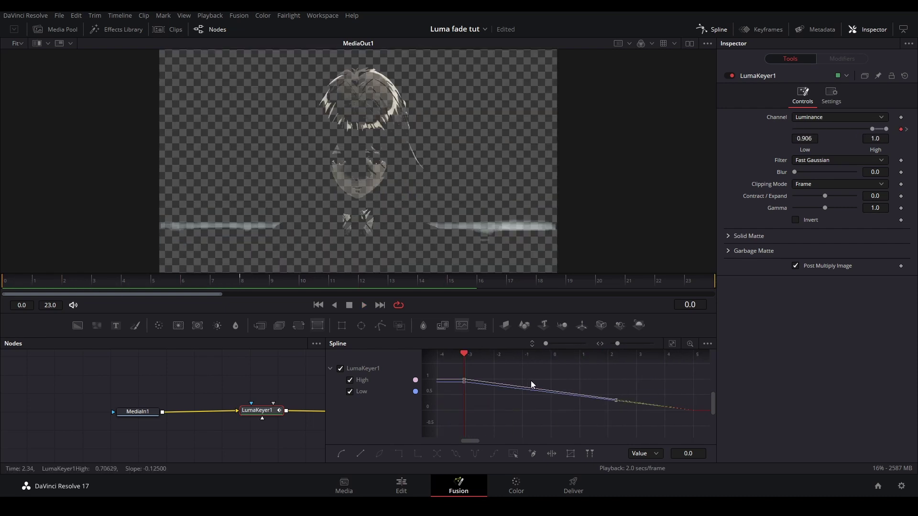
{"action": "left_click_drag", "start_coordinate": [456, 371], "coordinate": [694, 431]}
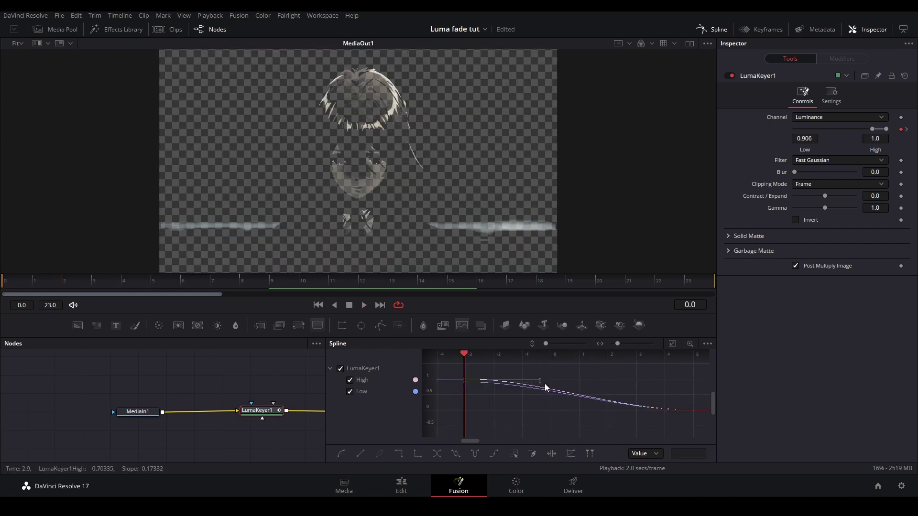
{"action": "left_click_drag", "start_coordinate": [543, 381], "coordinate": [515, 404]}
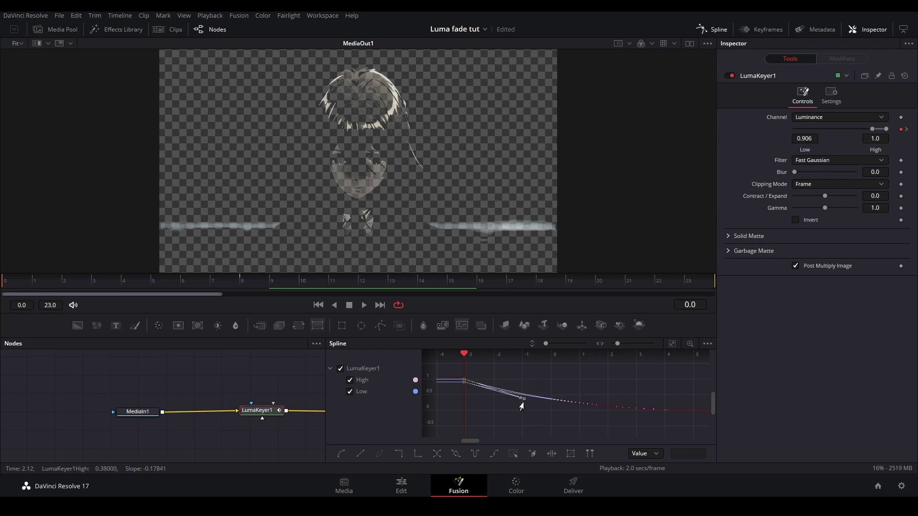
Step: Set the LumaKeyer blur to about 1.26 and play back the fade
{"action": "mouse_move", "coordinate": [9, 287]}
{"action": "left_mouse_down"}
{"action": "mouse_move", "coordinate": [126, 282]}
{"action": "mouse_move", "coordinate": [43, 289]}
{"action": "left_mouse_up"}
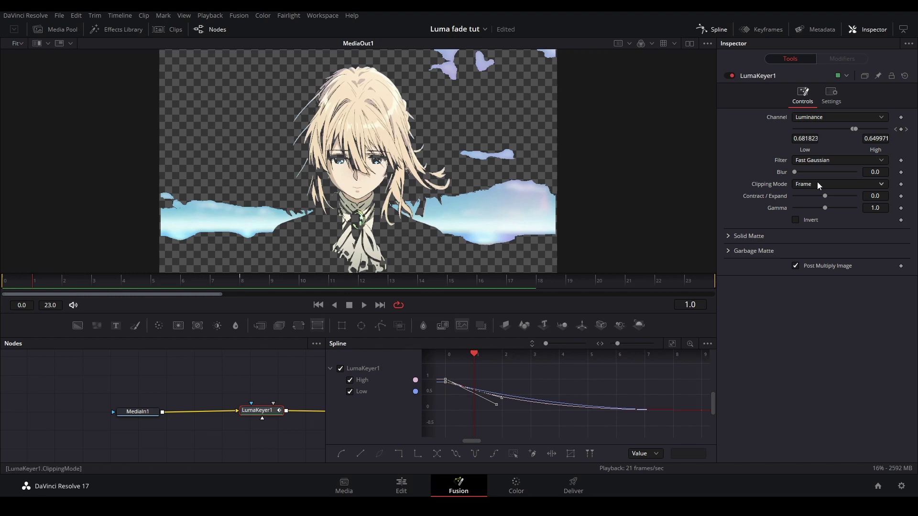
{"action": "left_click_drag", "start_coordinate": [795, 173], "coordinate": [802, 174]}
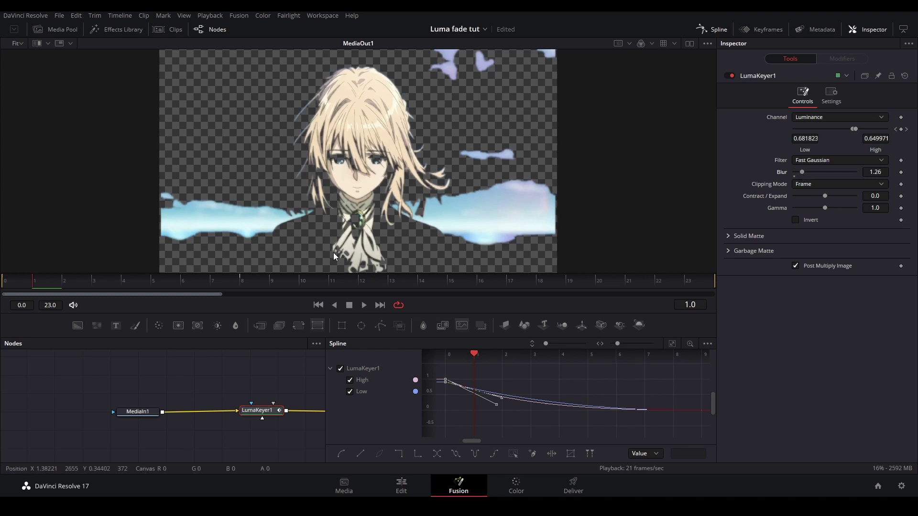
{"action": "key", "text": "space"}
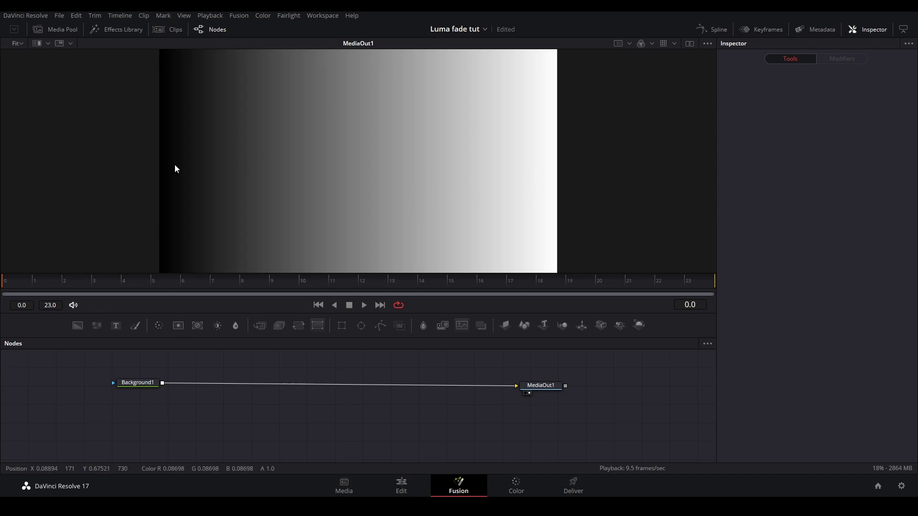
Step: Add a LumaKeyer after Background1 and test its High and Low thresholds
{"action": "left_click", "coordinate": [144, 383]}
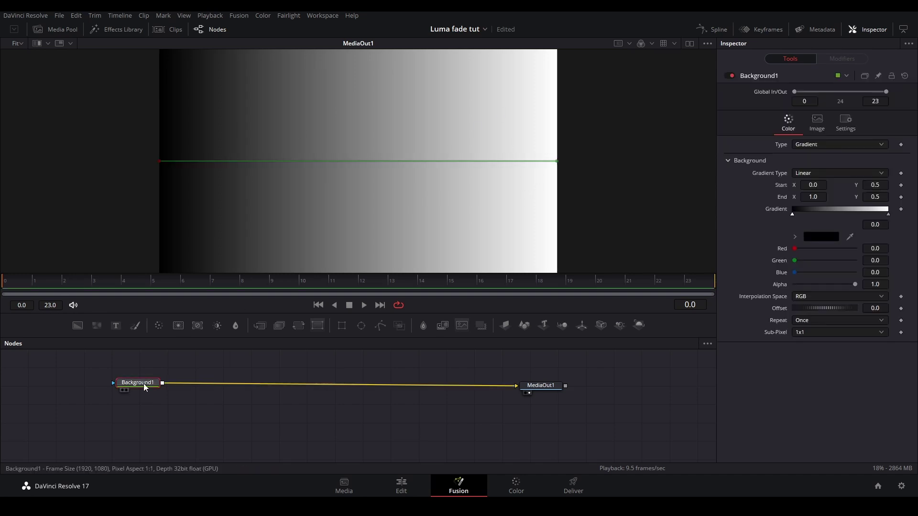
{"action": "key", "text": "shift+space"}
{"action": "type", "text": "luma"}
{"action": "key", "text": "Return"}
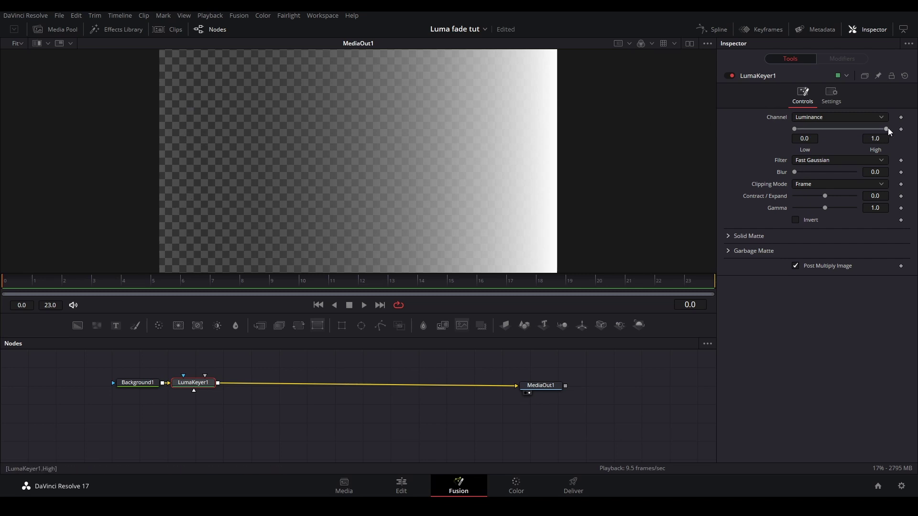
{"action": "mouse_move", "coordinate": [881, 128]}
{"action": "left_mouse_down"}
{"action": "mouse_move", "coordinate": [791, 127]}
{"action": "mouse_move", "coordinate": [895, 124]}
{"action": "left_mouse_up"}
{"action": "left_click_drag", "start_coordinate": [794, 127], "coordinate": [868, 130]}
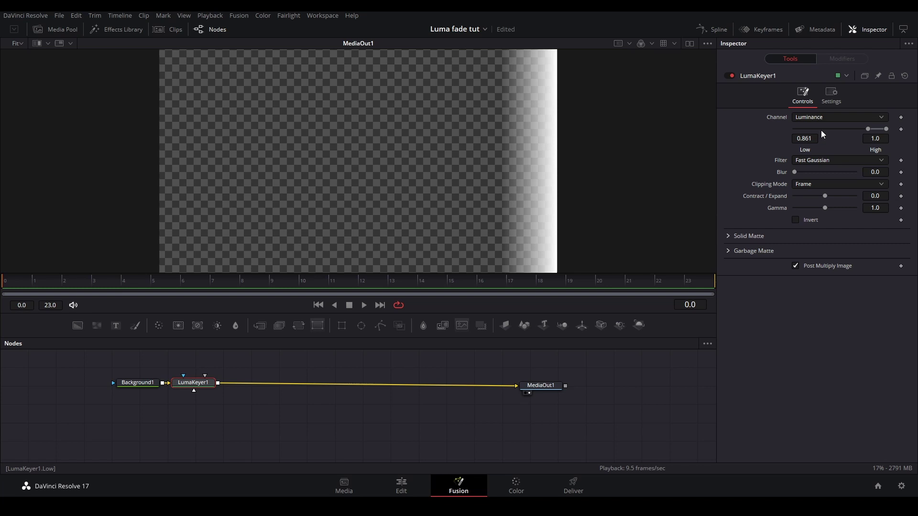
{"action": "left_click_drag", "start_coordinate": [868, 130], "coordinate": [766, 131]}
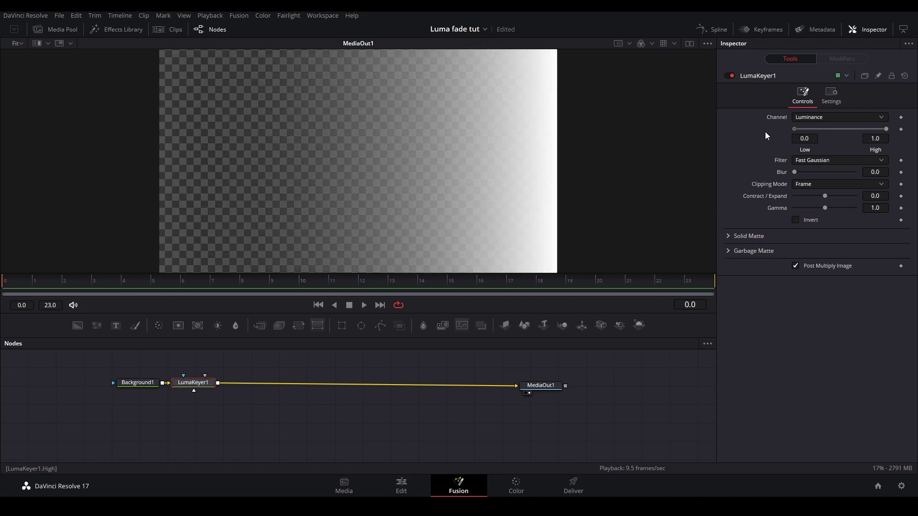
Step: Invert the key and lower High, then delete the keyer and go back to the Edit page
{"action": "left_click", "coordinate": [795, 220]}
{"action": "left_click_drag", "start_coordinate": [887, 129], "coordinate": [847, 129]}
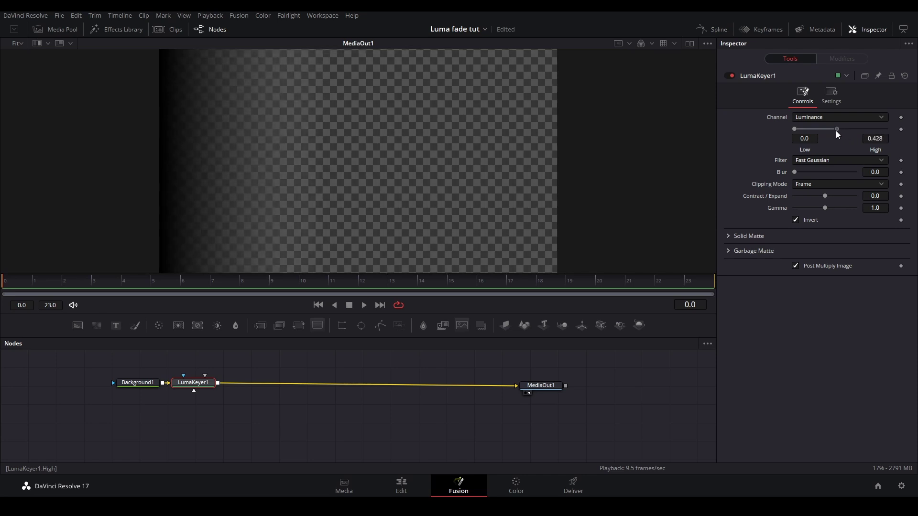
{"action": "key", "text": "Delete"}
{"action": "left_click", "coordinate": [402, 487]}
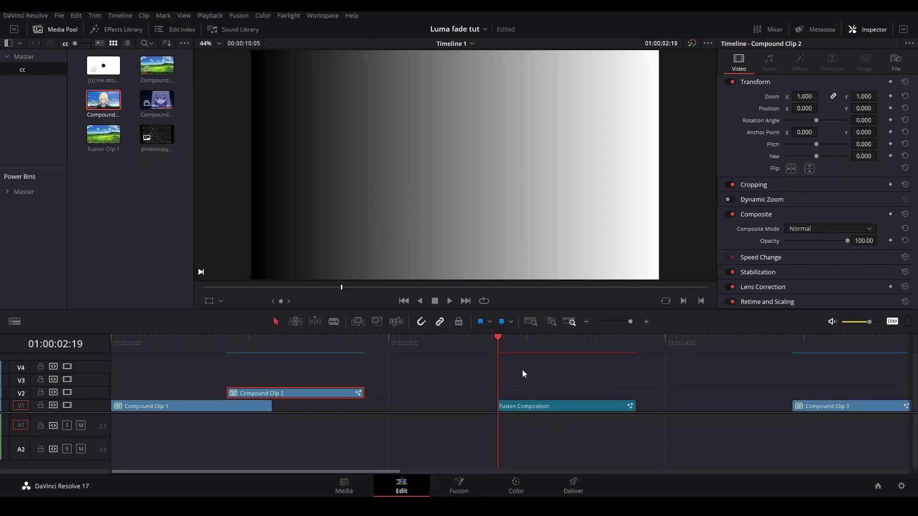
{"action": "scroll", "coordinate": [265, 381], "scroll_direction": "right", "scroll_amount": 5}
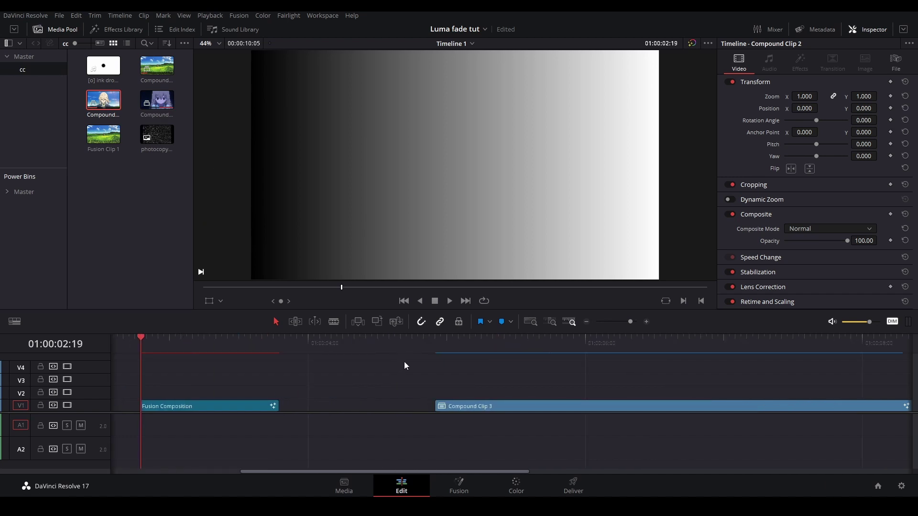
Step: Open the anime clip in Fusion, add a BrightnessContrast node after Transform1, then delete it
{"action": "left_click", "coordinate": [470, 345]}
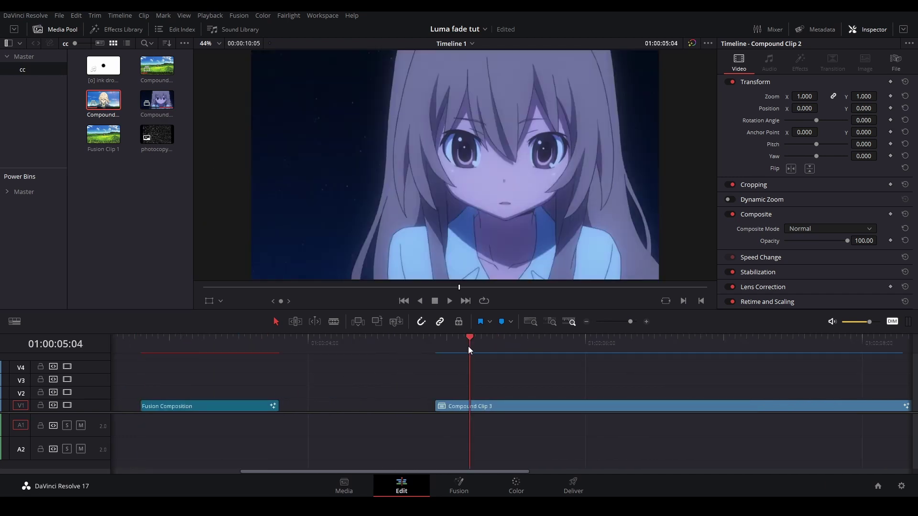
{"action": "left_click", "coordinate": [459, 491]}
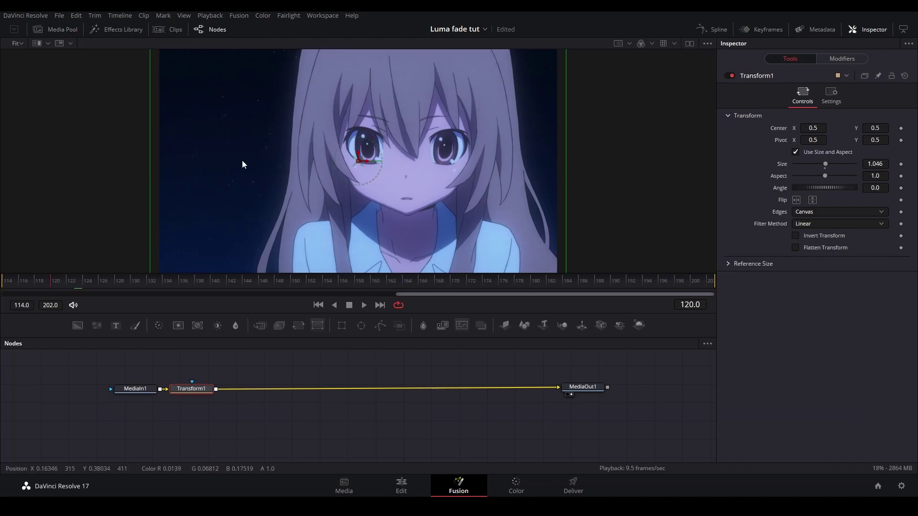
{"action": "left_click", "coordinate": [215, 328]}
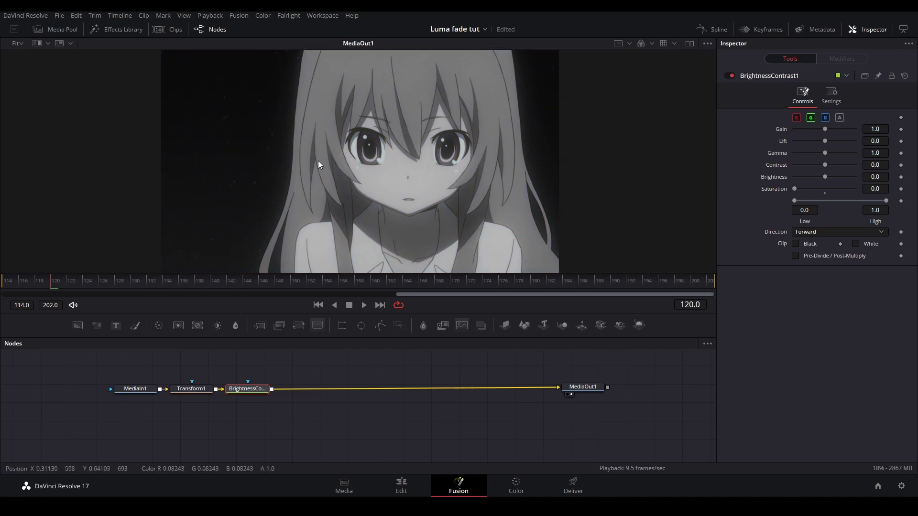
{"action": "scroll", "coordinate": [288, 139], "scroll_direction": "up", "scroll_amount": 2}
{"action": "scroll", "coordinate": [258, 179], "scroll_direction": "up", "scroll_amount": 2}
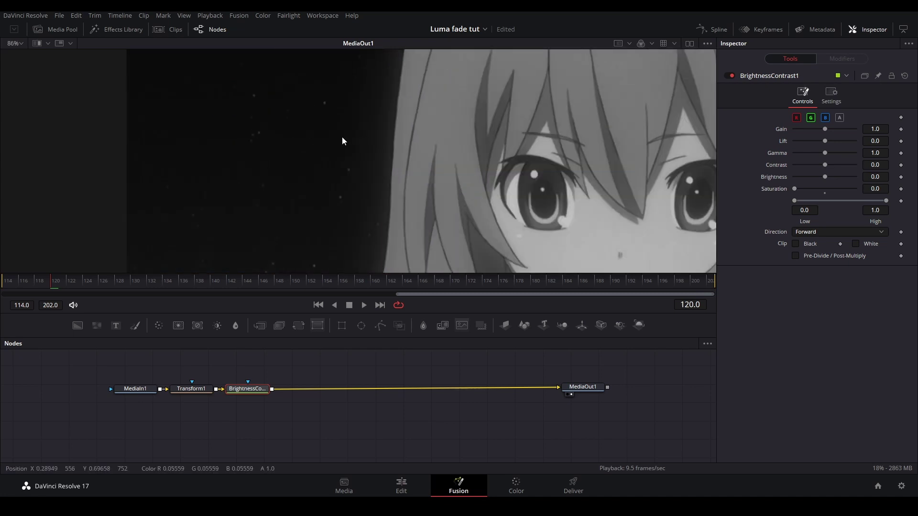
{"action": "scroll", "coordinate": [316, 123], "scroll_direction": "down", "scroll_amount": 1}
{"action": "scroll", "coordinate": [473, 138], "scroll_direction": "down", "scroll_amount": 2}
{"action": "left_click_drag", "start_coordinate": [496, 133], "coordinate": [373, 131]}
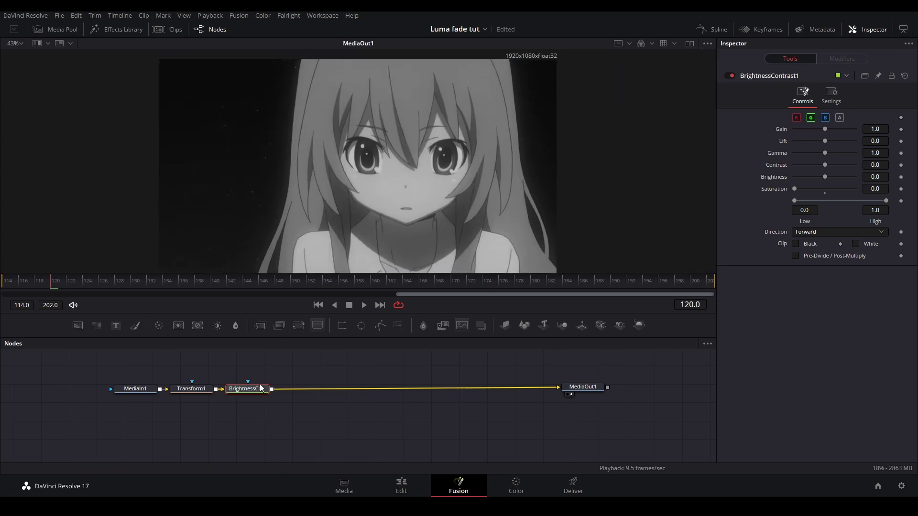
{"action": "key", "text": "Delete"}
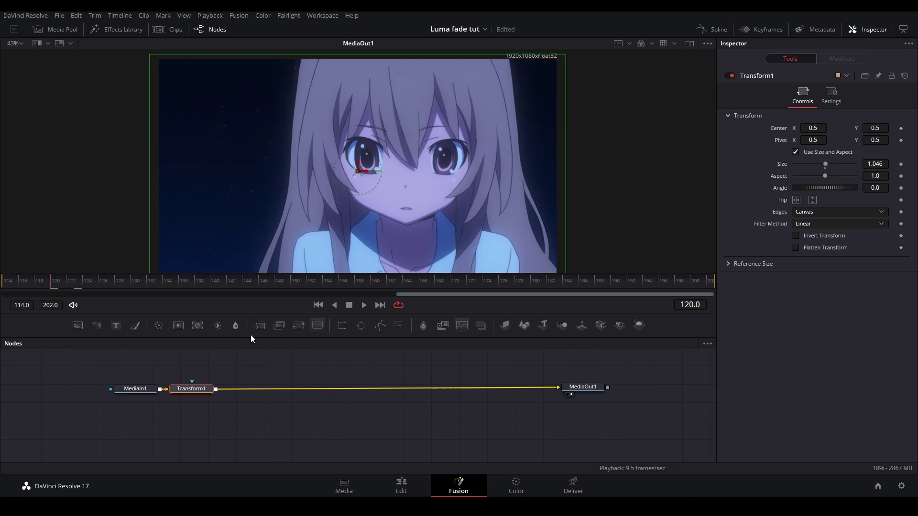
{"action": "scroll", "coordinate": [300, 227], "scroll_direction": "down", "scroll_amount": 2}
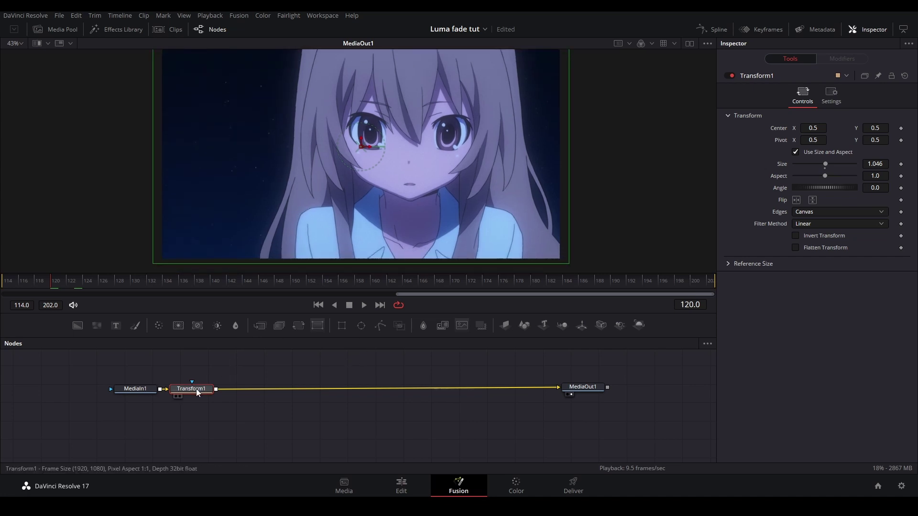
Step: Insert a LumaKeyer after Transform1 and set both Low and High to 0.211
{"action": "key", "text": "shift+space"}
{"action": "type", "text": "lumak"}
{"action": "key", "text": "Return"}
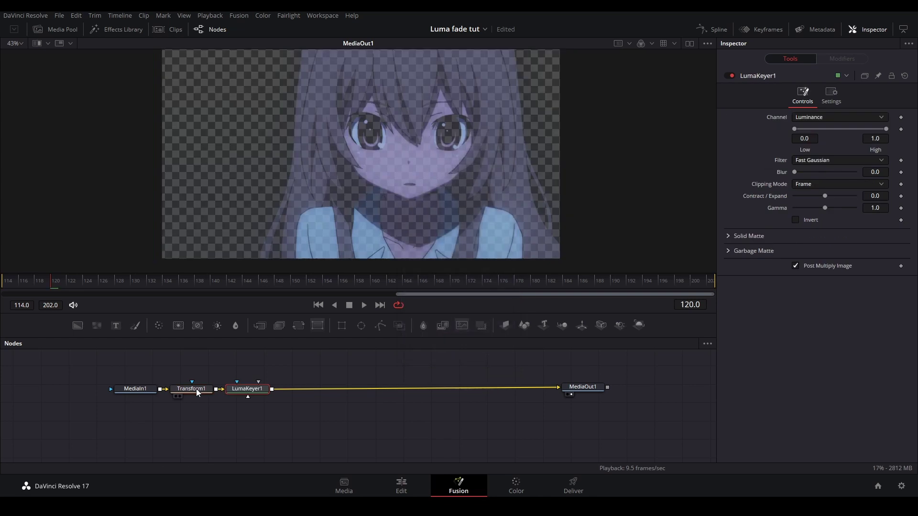
{"action": "scroll", "coordinate": [448, 170], "scroll_direction": "up", "scroll_amount": 2}
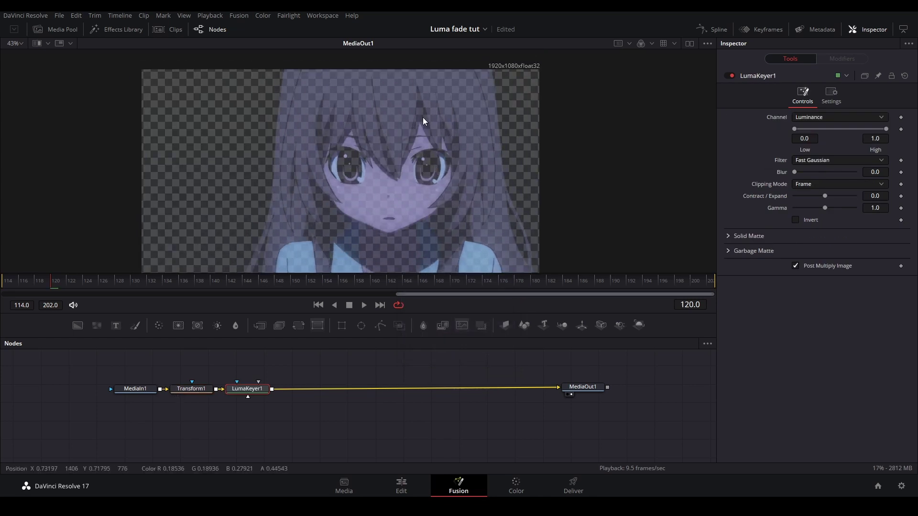
{"action": "scroll", "coordinate": [422, 117], "scroll_direction": "down", "scroll_amount": 2}
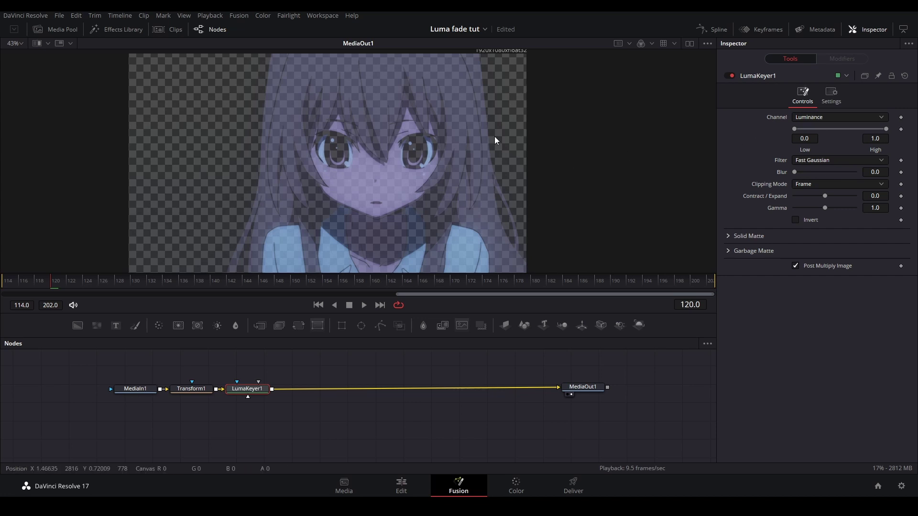
{"action": "left_click_drag", "start_coordinate": [885, 130], "coordinate": [826, 129]}
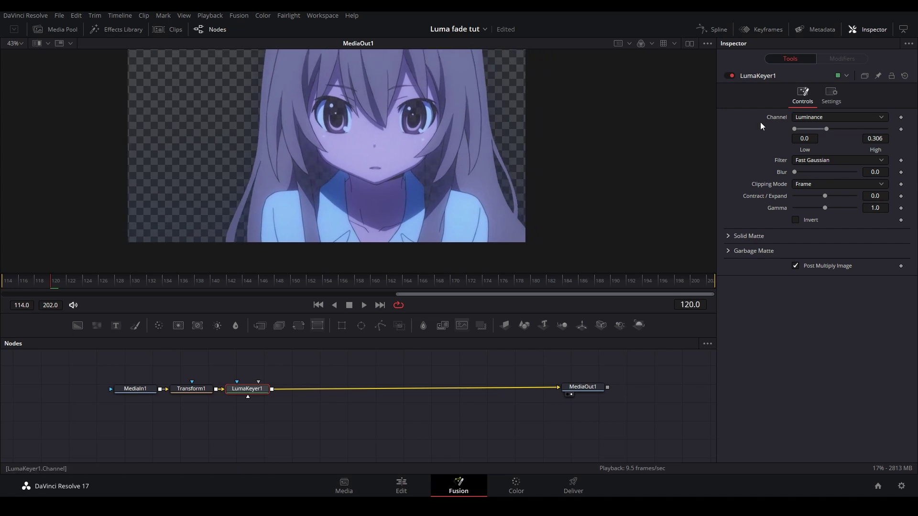
{"action": "left_click_drag", "start_coordinate": [795, 130], "coordinate": [824, 130]}
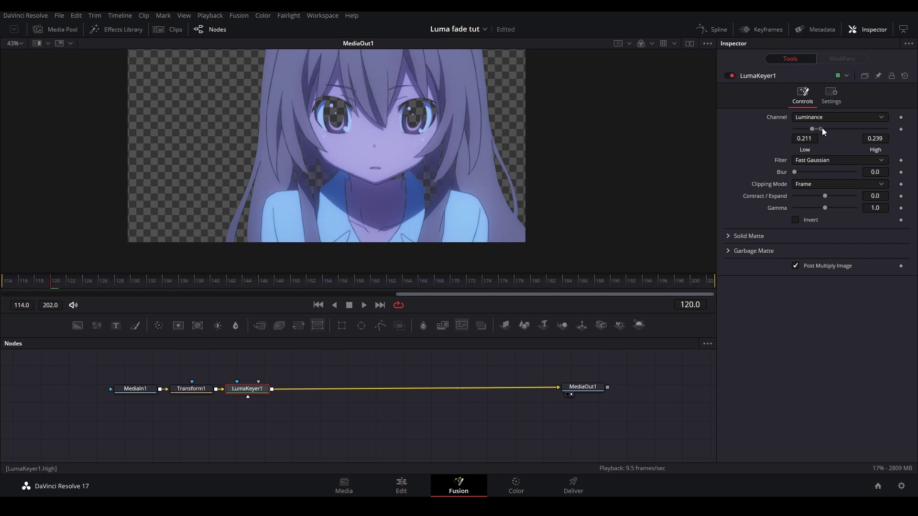
{"action": "left_click_drag", "start_coordinate": [822, 128], "coordinate": [816, 127]}
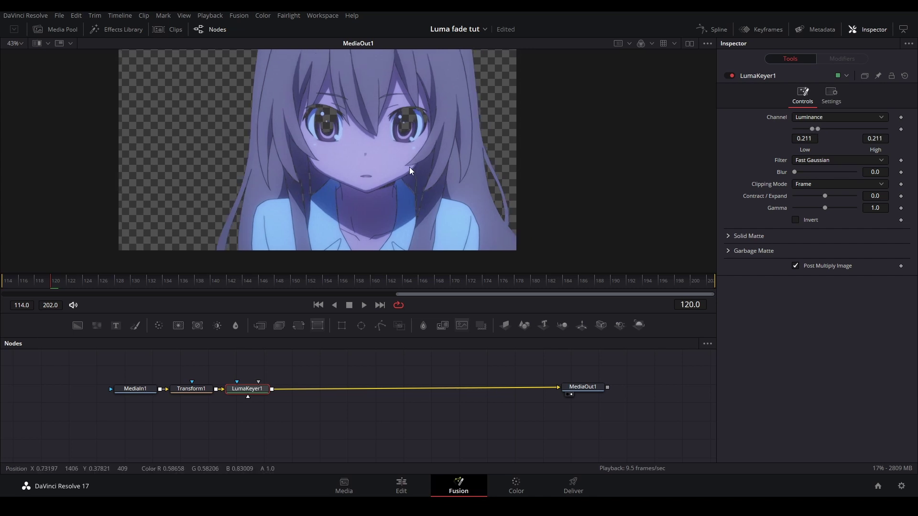
Step: Zoom in on the keyed eyes, then scrub to a later frame of the clip
{"action": "left_click_drag", "start_coordinate": [409, 168], "coordinate": [365, 220]}
{"action": "scroll", "coordinate": [290, 171], "scroll_direction": "up", "scroll_amount": 5}
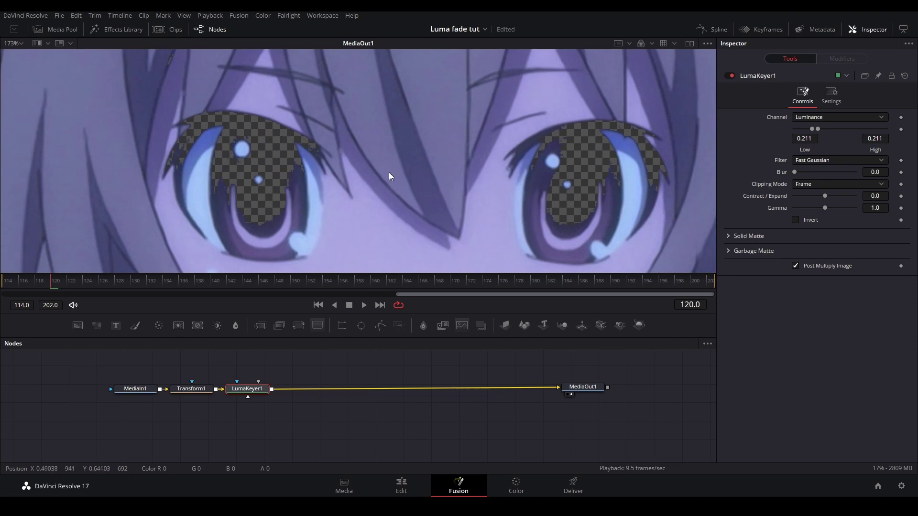
{"action": "scroll", "coordinate": [324, 195], "scroll_direction": "down", "scroll_amount": 1}
{"action": "scroll", "coordinate": [310, 130], "scroll_direction": "down", "scroll_amount": 4}
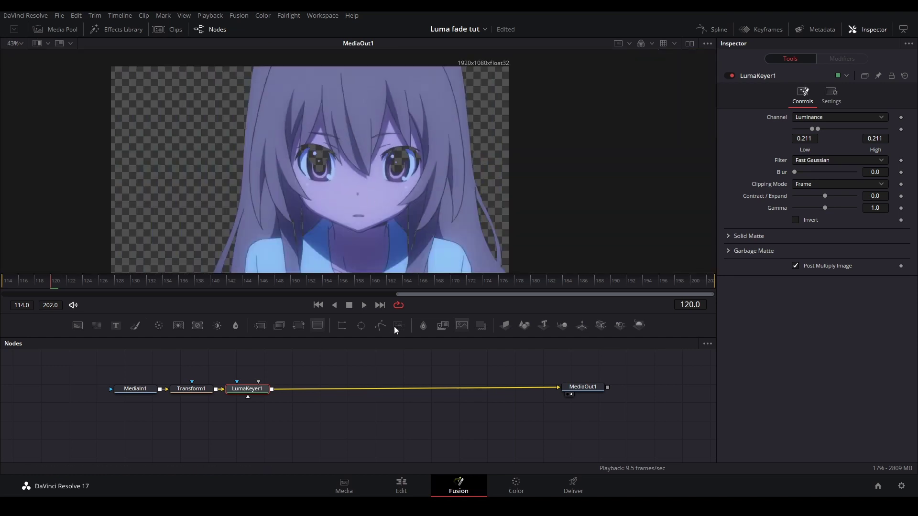
{"action": "left_click", "coordinate": [393, 365]}
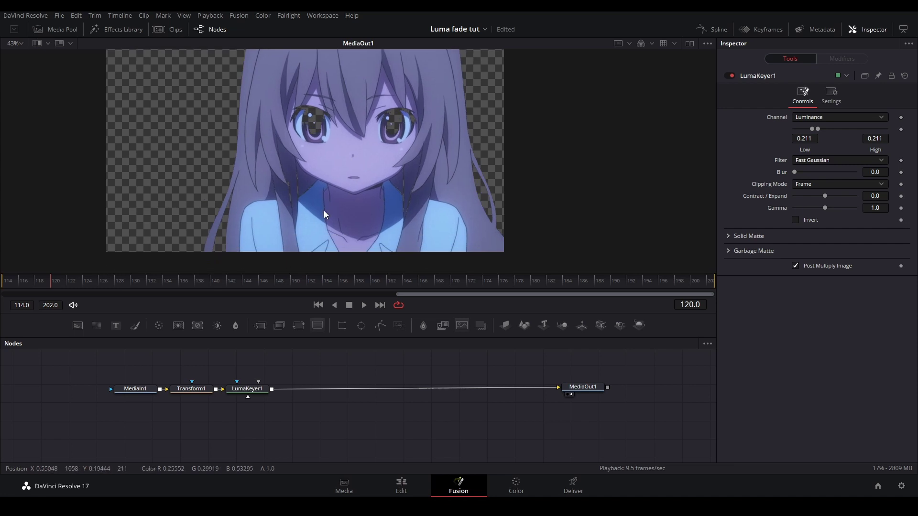
{"action": "left_click_drag", "start_coordinate": [324, 210], "coordinate": [301, 233]}
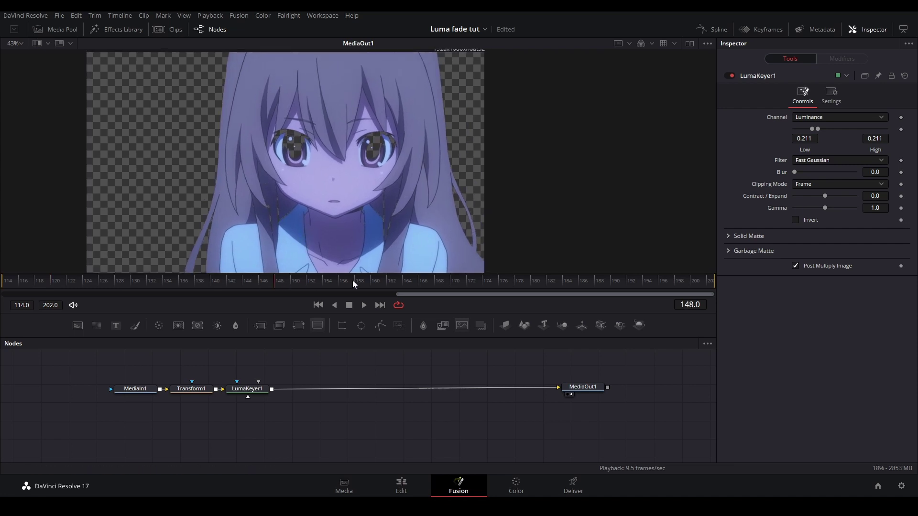
{"action": "left_click_drag", "start_coordinate": [518, 282], "coordinate": [595, 282]}
{"action": "key", "text": "space"}
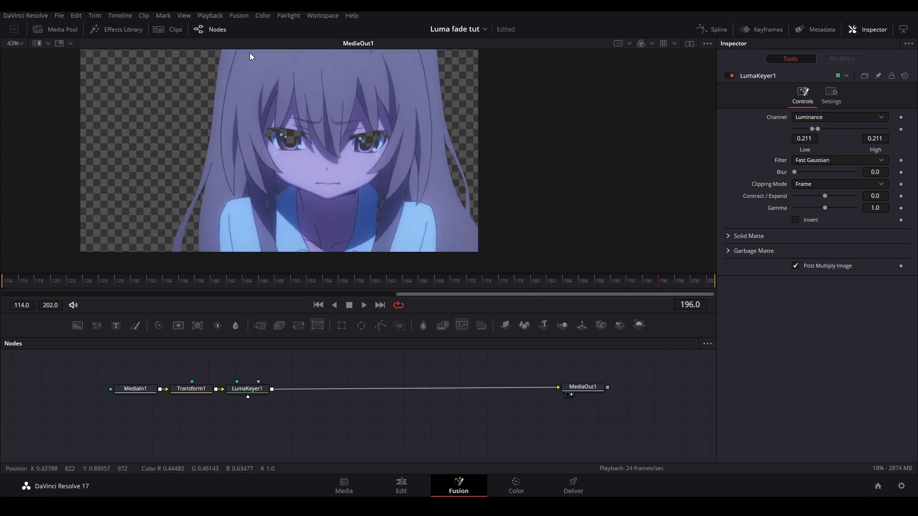
{"action": "scroll", "coordinate": [376, 239], "scroll_direction": "up", "scroll_amount": 2}
{"action": "scroll", "coordinate": [376, 239], "scroll_direction": "up", "scroll_amount": 2}
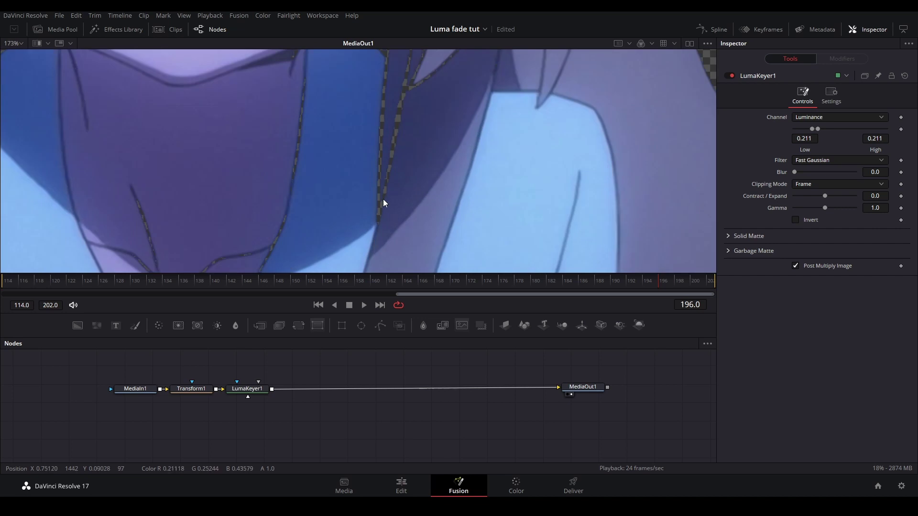
{"action": "scroll", "coordinate": [383, 199], "scroll_direction": "down", "scroll_amount": 1}
{"action": "scroll", "coordinate": [320, 188], "scroll_direction": "down", "scroll_amount": 1}
{"action": "scroll", "coordinate": [416, 166], "scroll_direction": "down", "scroll_amount": 1}
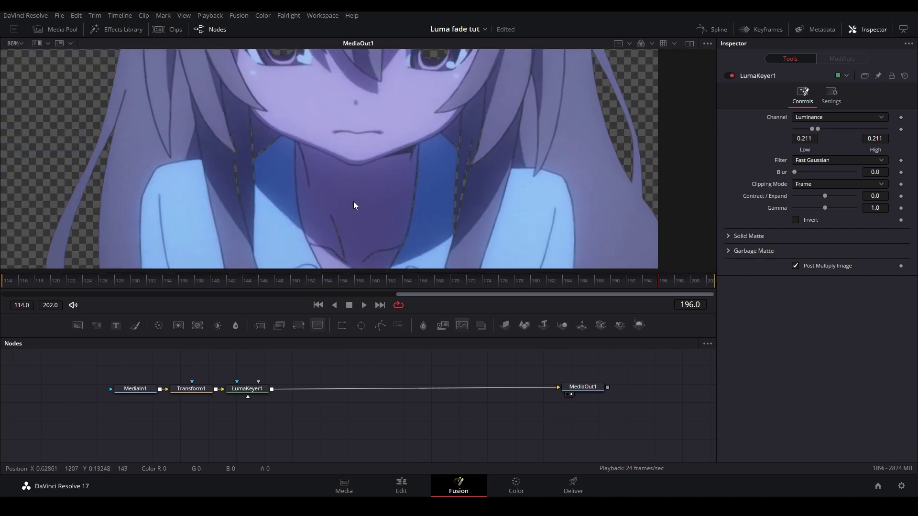
{"action": "scroll", "coordinate": [377, 184], "scroll_direction": "down", "scroll_amount": 1}
{"action": "scroll", "coordinate": [311, 259], "scroll_direction": "down", "scroll_amount": 1}
{"action": "scroll", "coordinate": [348, 387], "scroll_direction": "up", "scroll_amount": 2}
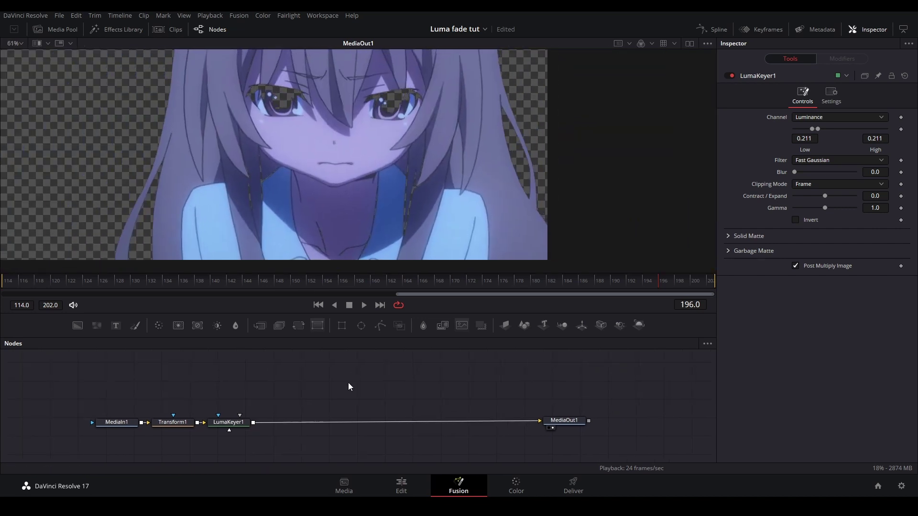
Step: Add Polygon1 and draw a closed mask shape around the character
{"action": "mouse_move", "coordinate": [358, 311]}
{"action": "left_mouse_down"}
{"action": "mouse_move", "coordinate": [357, 328]}
{"action": "mouse_move", "coordinate": [211, 420]}
{"action": "left_mouse_up"}
{"action": "scroll", "coordinate": [340, 175], "scroll_direction": "down", "scroll_amount": 2}
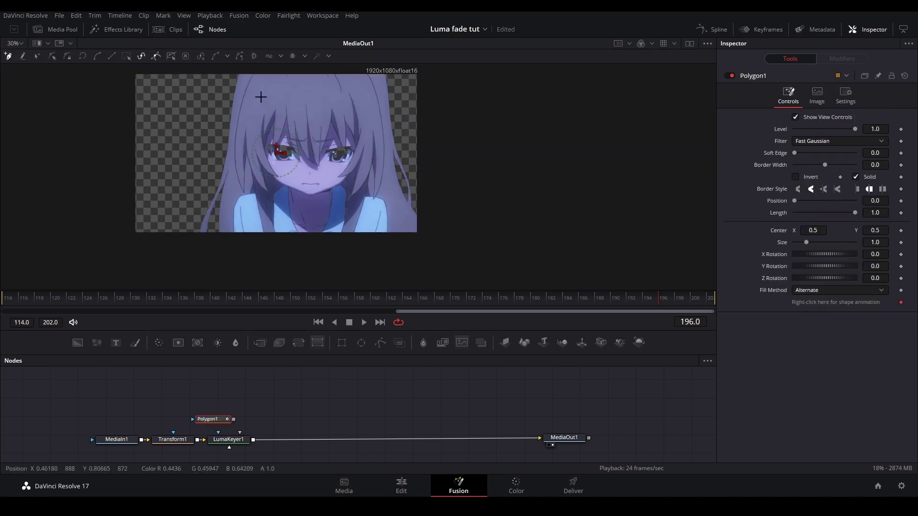
{"action": "left_click", "coordinate": [376, 88]}
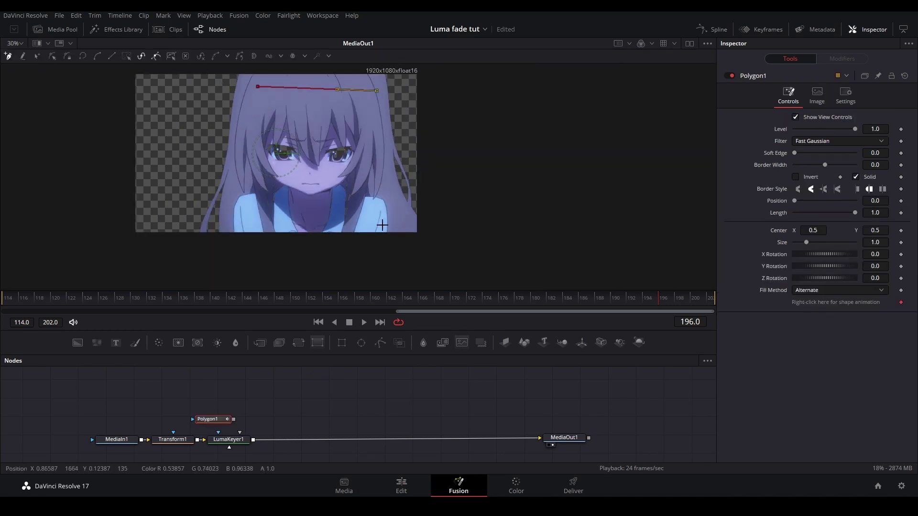
{"action": "left_click", "coordinate": [376, 242]}
{"action": "left_click", "coordinate": [235, 256]}
{"action": "left_click", "coordinate": [257, 87]}
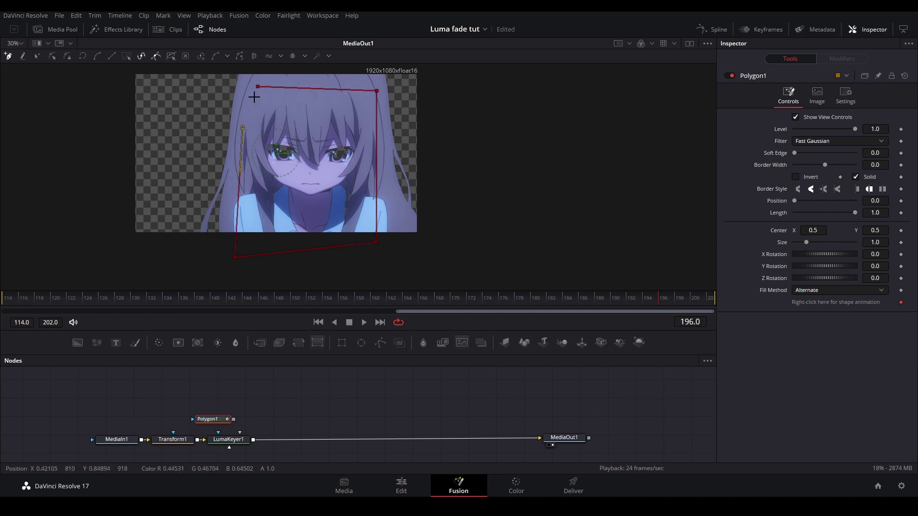
{"action": "left_click", "coordinate": [259, 88]}
{"action": "scroll", "coordinate": [316, 146], "scroll_direction": "up", "scroll_amount": 2}
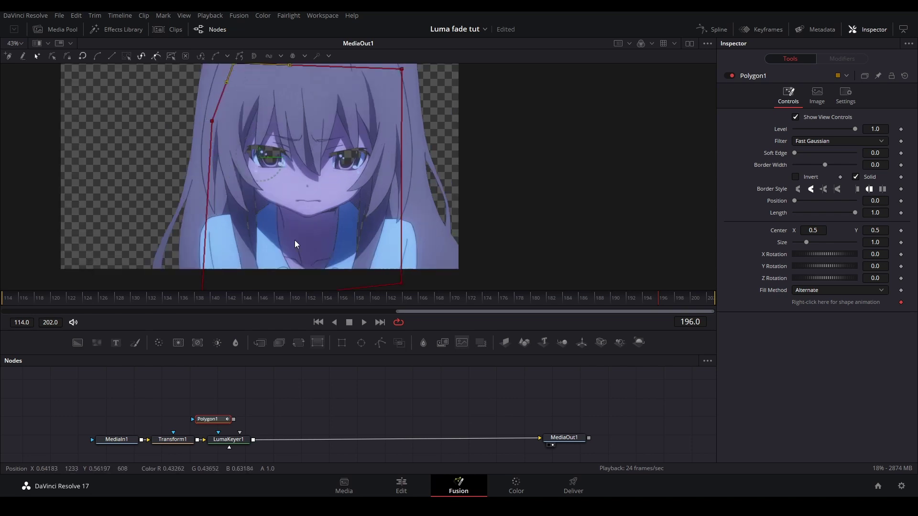
Step: Connect Polygon1 to LumaKeyer1 as its SolidMatte
{"action": "mouse_move", "coordinate": [233, 419]}
{"action": "left_mouse_down"}
{"action": "mouse_move", "coordinate": [262, 410]}
{"action": "mouse_move", "coordinate": [230, 443]}
{"action": "left_mouse_up"}
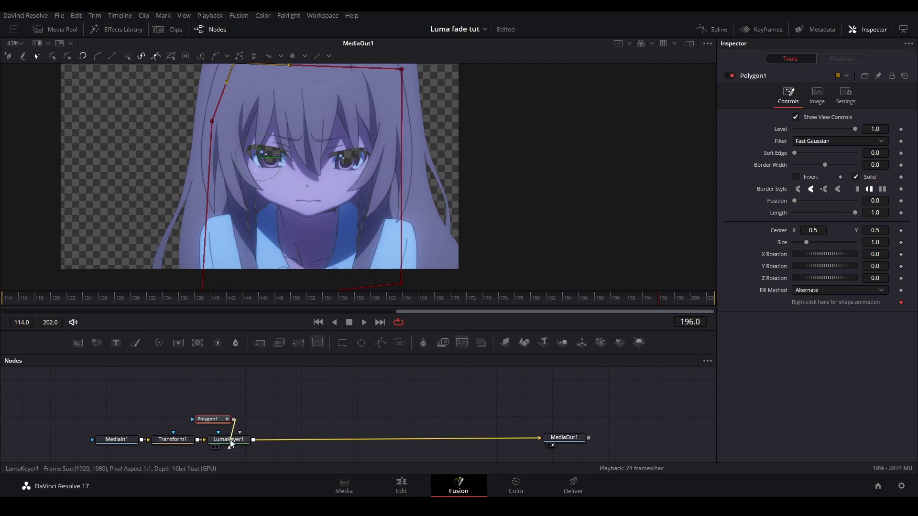
{"action": "right_click", "coordinate": [229, 443]}
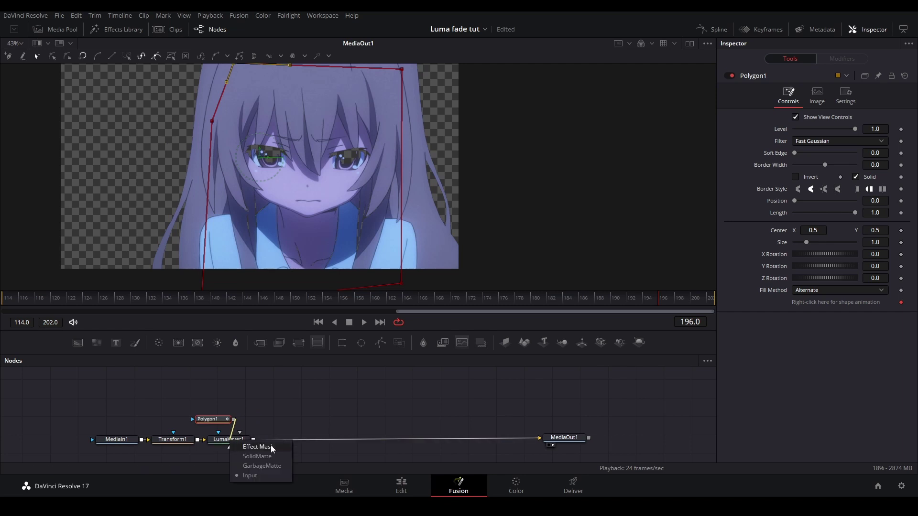
{"action": "left_click", "coordinate": [259, 457]}
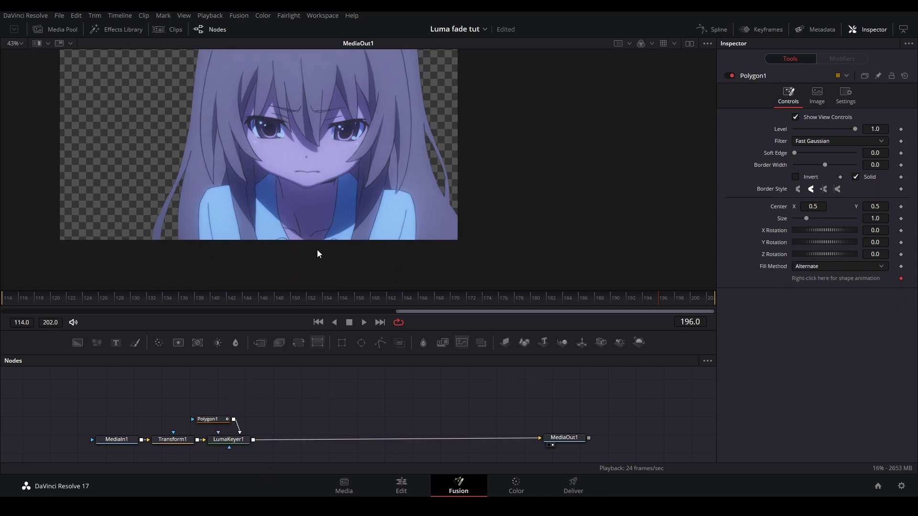
{"action": "scroll", "coordinate": [316, 133], "scroll_direction": "up", "scroll_amount": 1}
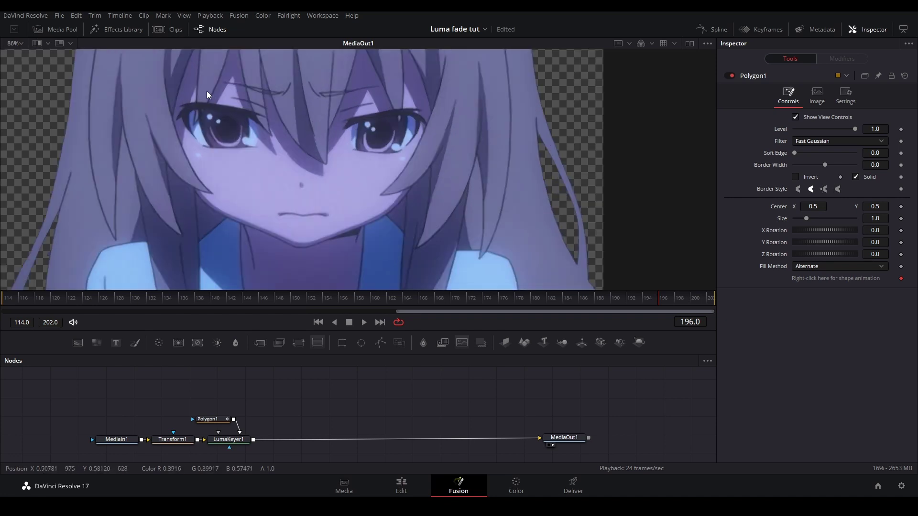
{"action": "scroll", "coordinate": [344, 154], "scroll_direction": "up", "scroll_amount": 1}
{"action": "scroll", "coordinate": [251, 126], "scroll_direction": "down", "scroll_amount": 1}
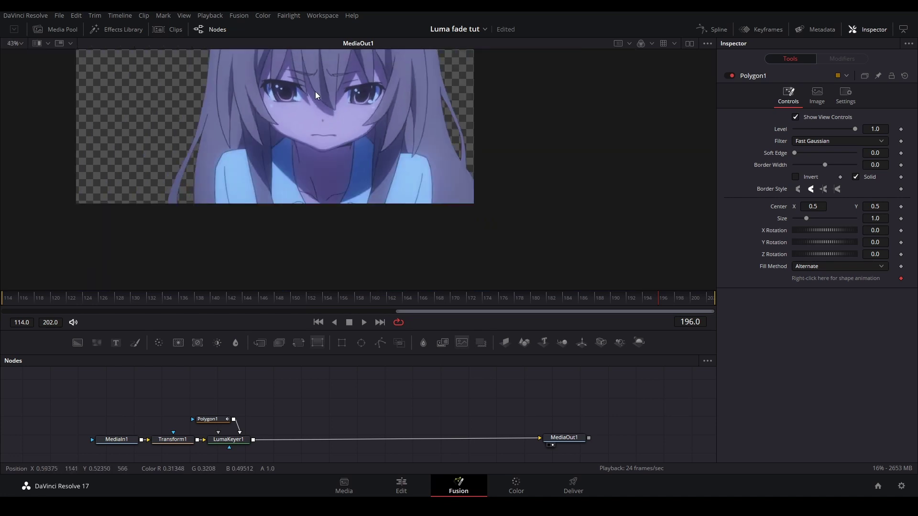
{"action": "scroll", "coordinate": [251, 126], "scroll_direction": "down", "scroll_amount": 1}
{"action": "left_click", "coordinate": [208, 420]}
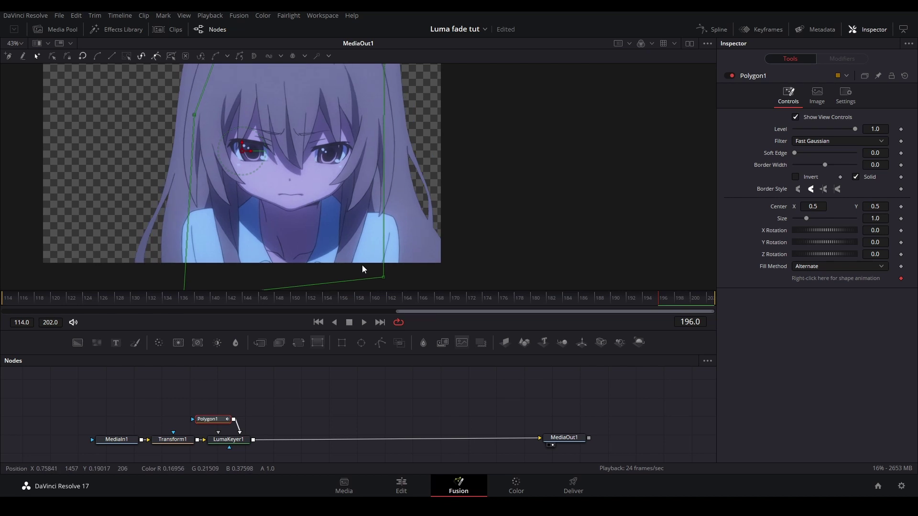
{"action": "left_click", "coordinate": [312, 416]}
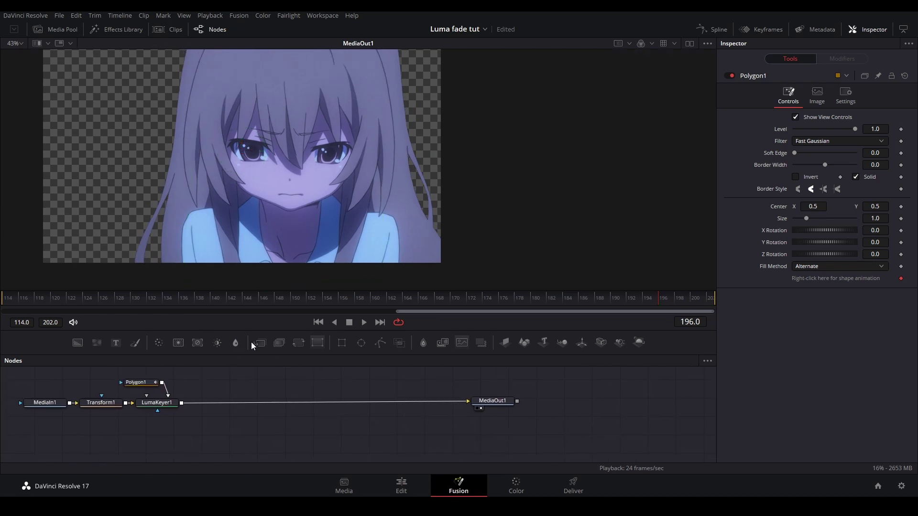
Step: Add Merge1 after LumaKeyer1 with a white Background1 underneath the keyed character
{"action": "left_click_drag", "start_coordinate": [251, 342], "coordinate": [231, 405]}
{"action": "mouse_move", "coordinate": [78, 342]}
{"action": "left_mouse_down"}
{"action": "mouse_move", "coordinate": [208, 441]}
{"action": "mouse_move", "coordinate": [233, 407]}
{"action": "left_mouse_up"}
{"action": "left_click", "coordinate": [233, 409]}
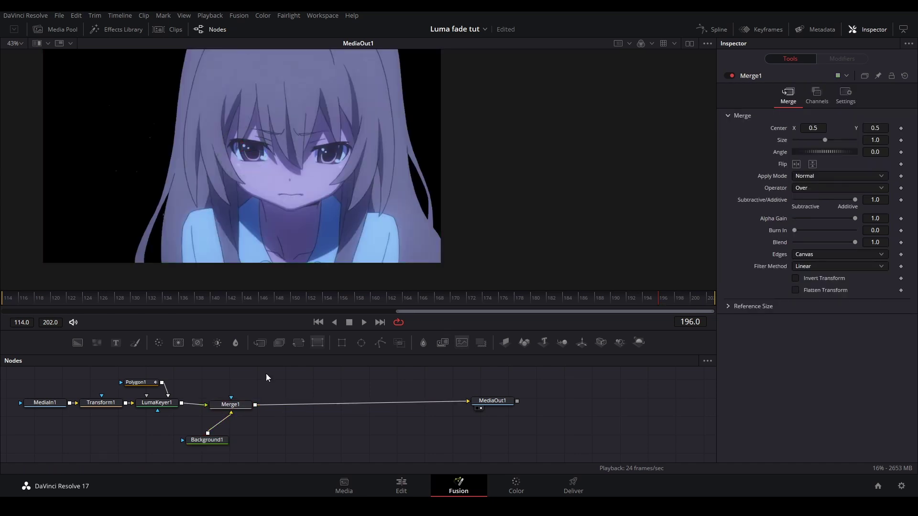
{"action": "left_click", "coordinate": [217, 441]}
{"action": "left_click", "coordinate": [795, 173]}
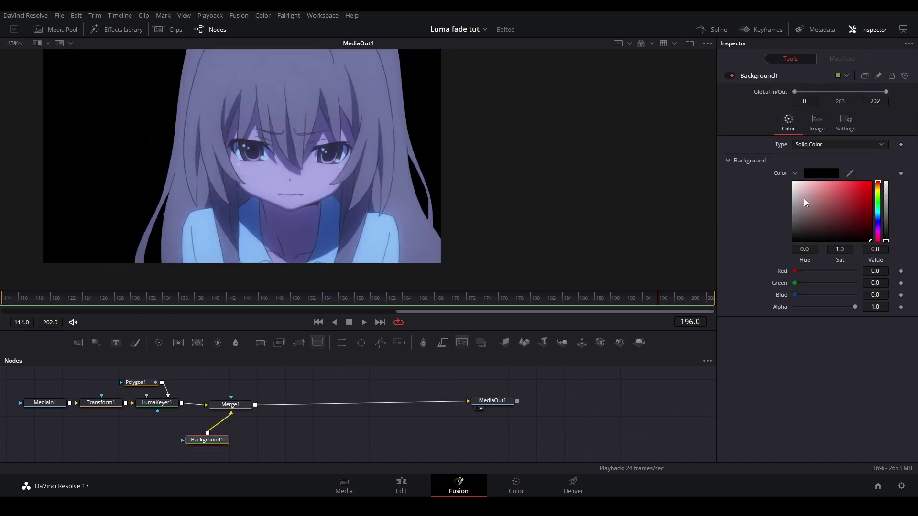
{"action": "left_click_drag", "start_coordinate": [805, 211], "coordinate": [713, 141]}
Step: Inspect the hair edge against white and add a second polygon mask node
{"action": "left_click_drag", "start_coordinate": [259, 147], "coordinate": [334, 170]}
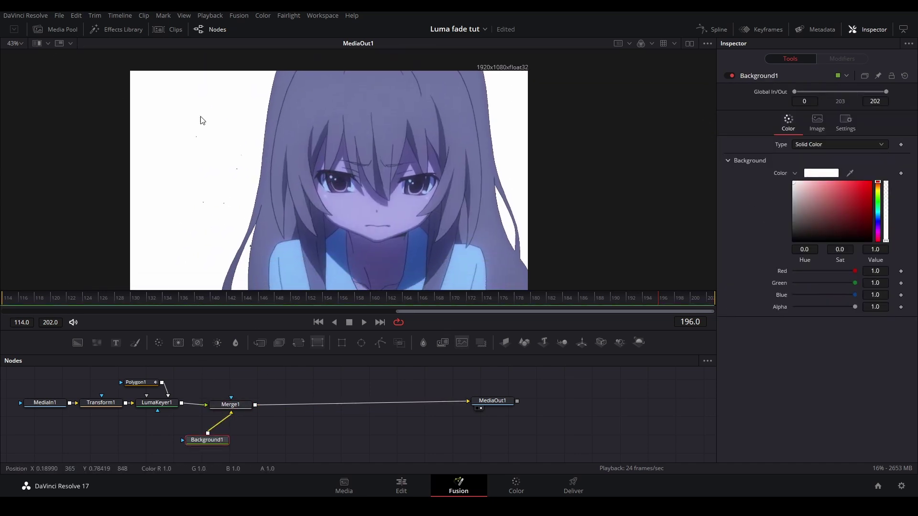
{"action": "scroll", "coordinate": [208, 153], "scroll_direction": "up", "scroll_amount": 5}
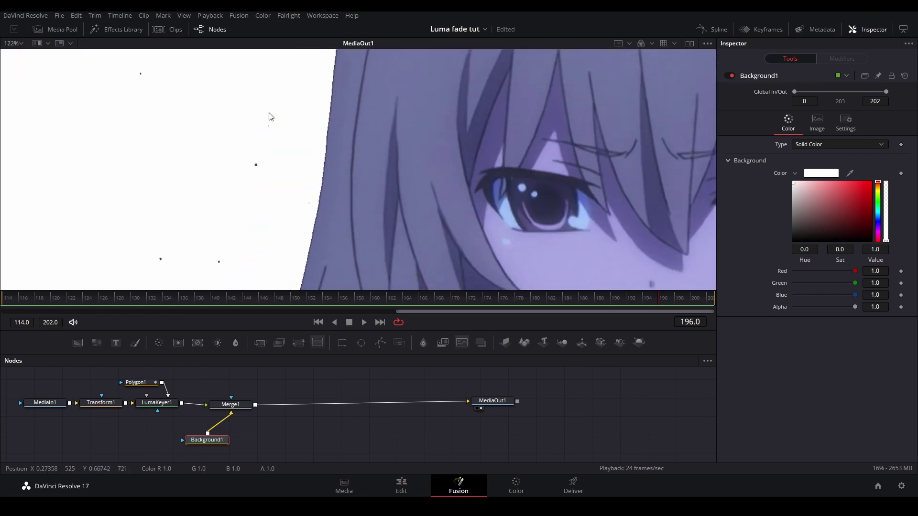
{"action": "left_click_drag", "start_coordinate": [244, 210], "coordinate": [319, 139]}
{"action": "scroll", "coordinate": [316, 150], "scroll_direction": "down", "scroll_amount": 3}
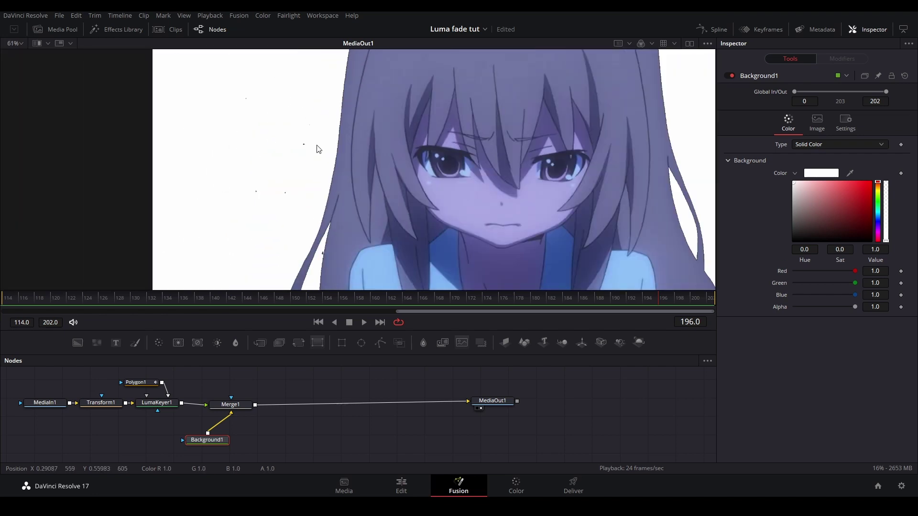
{"action": "left_click_drag", "start_coordinate": [240, 388], "coordinate": [343, 396]}
{"action": "left_click_drag", "start_coordinate": [400, 343], "coordinate": [236, 440]}
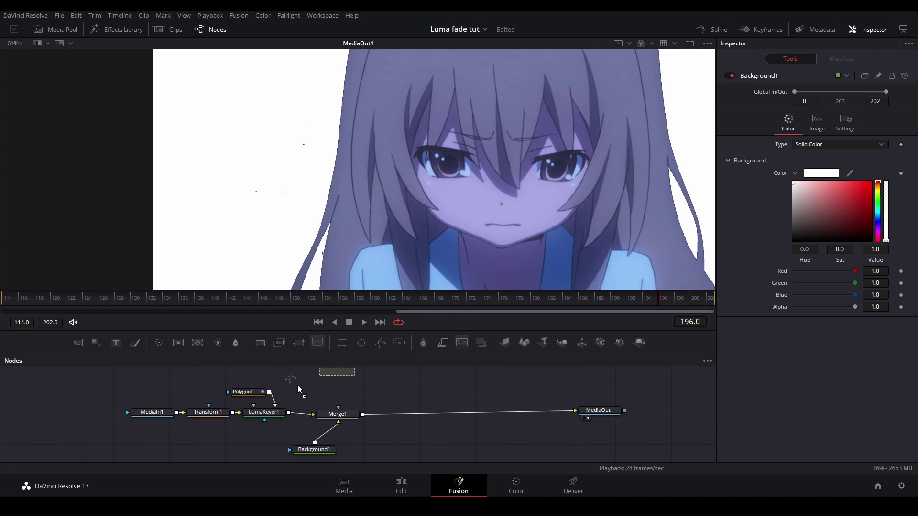
{"action": "scroll", "coordinate": [303, 199], "scroll_direction": "down", "scroll_amount": 2}
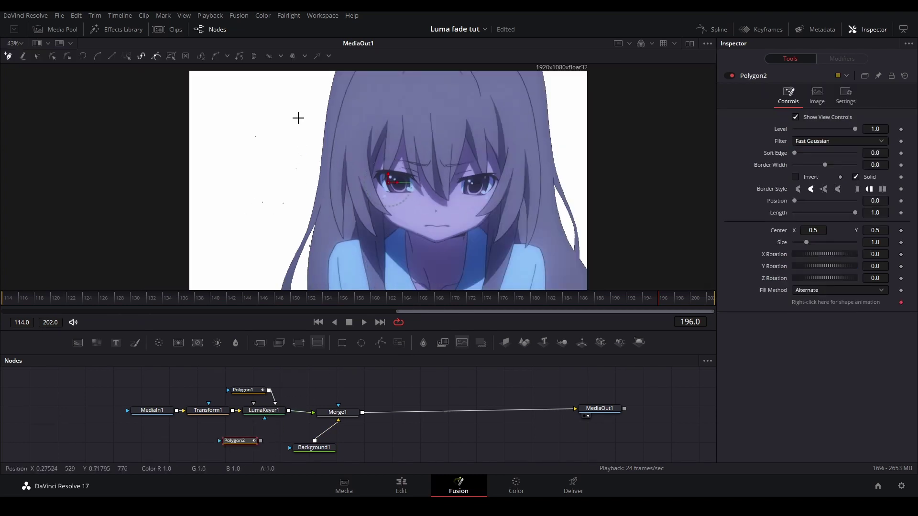
Step: Draw Polygon2 as a closed shape along the character's left hair edge
{"action": "middle_click", "coordinate": [306, 200]}
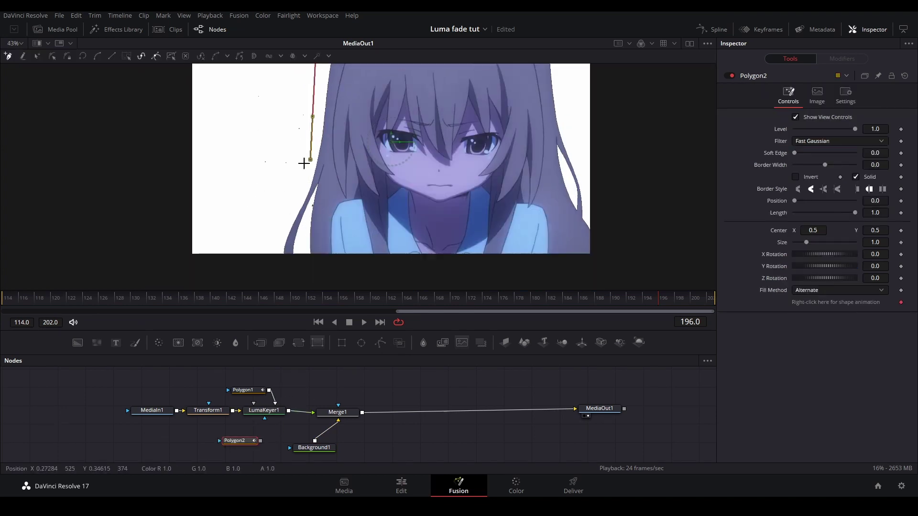
{"action": "left_click", "coordinate": [319, 123]}
{"action": "left_click", "coordinate": [294, 185]}
{"action": "left_click", "coordinate": [283, 213]}
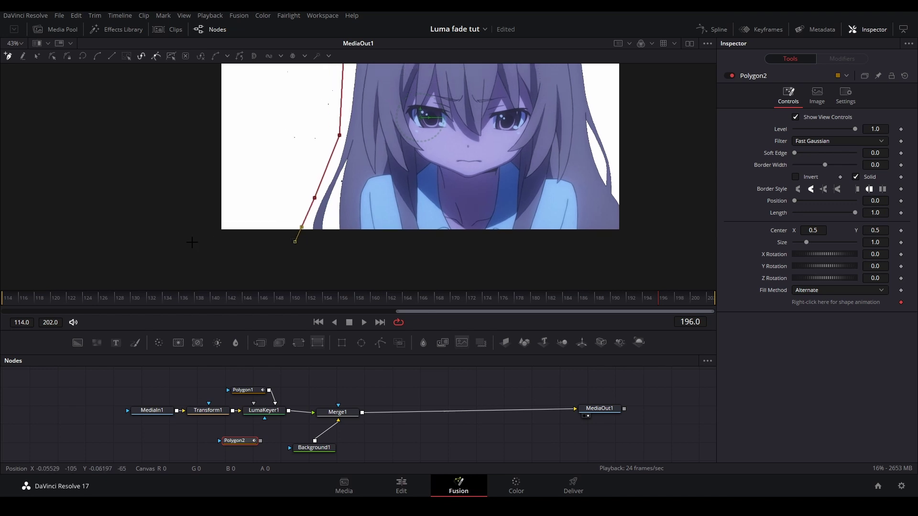
{"action": "left_click", "coordinate": [185, 245]}
{"action": "left_click", "coordinate": [185, 106]}
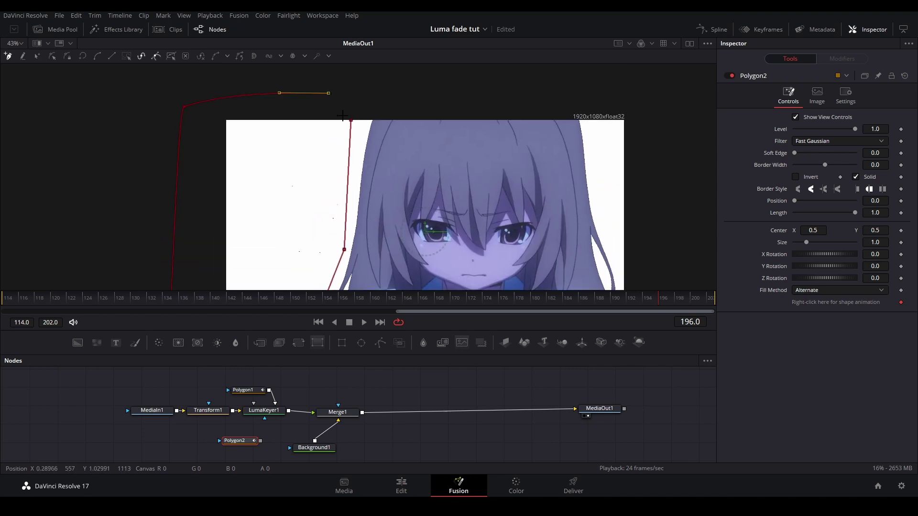
{"action": "left_click", "coordinate": [351, 121]}
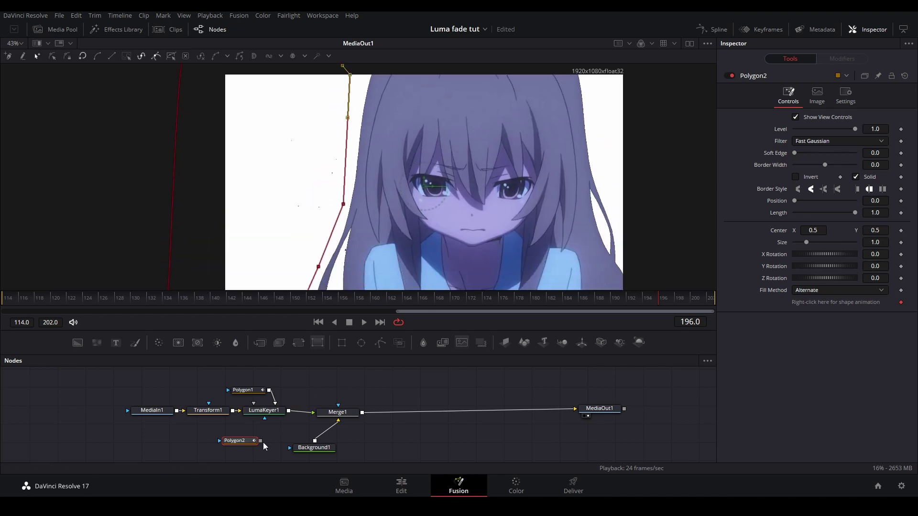
Step: Wire Polygon2 into LumaKeyer1 as its GarbageMatte
{"action": "left_click_drag", "start_coordinate": [261, 441], "coordinate": [274, 417]}
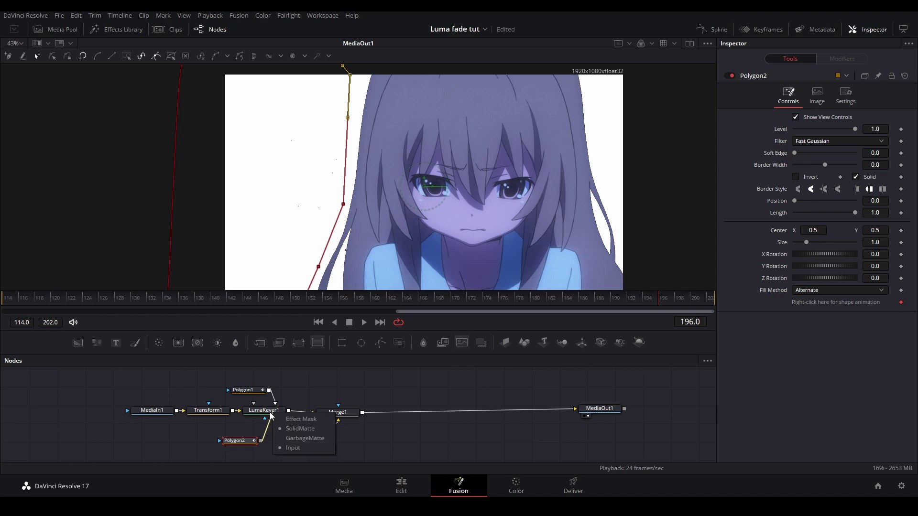
{"action": "left_click", "coordinate": [304, 438]}
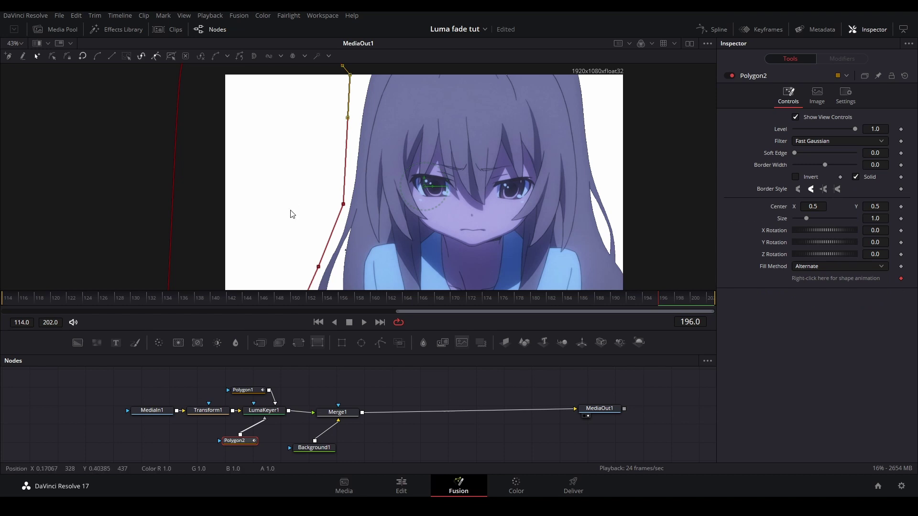
{"action": "left_click", "coordinate": [398, 386]}
Step: Play back the keyed character to check its edge, then set LumaKeyer1's blur to 0.42
{"action": "left_click", "coordinate": [36, 302]}
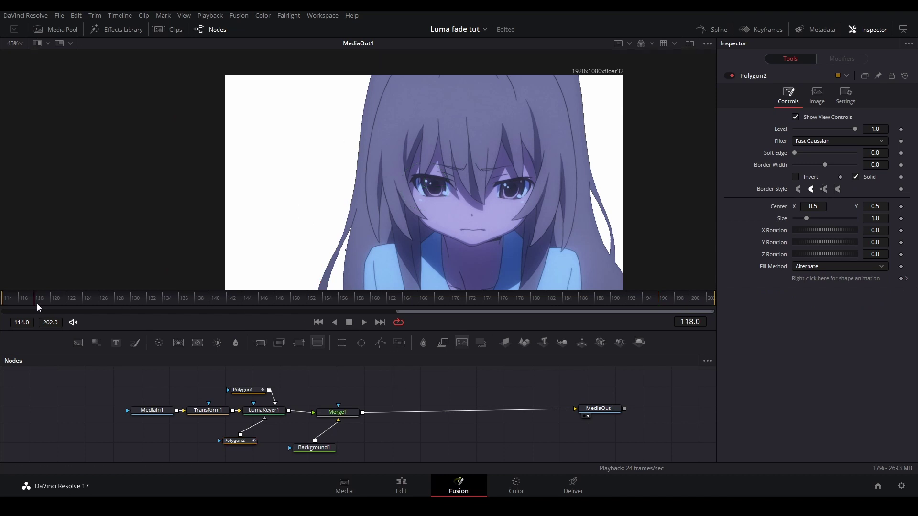
{"action": "key", "text": "space"}
{"action": "scroll", "coordinate": [403, 176], "scroll_direction": "down", "scroll_amount": 2}
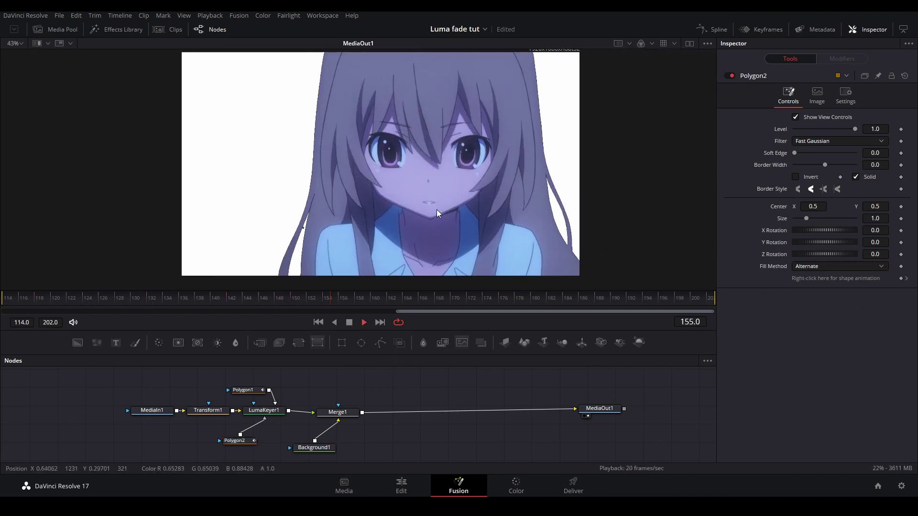
{"action": "key", "text": "space"}
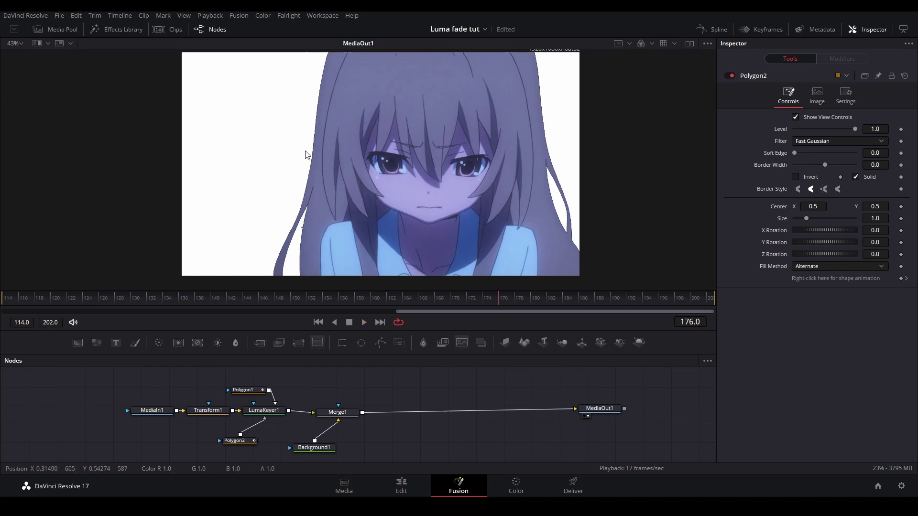
{"action": "scroll", "coordinate": [307, 154], "scroll_direction": "up", "scroll_amount": 5}
{"action": "scroll", "coordinate": [318, 143], "scroll_direction": "up", "scroll_amount": 3}
{"action": "scroll", "coordinate": [316, 146], "scroll_direction": "down", "scroll_amount": 2}
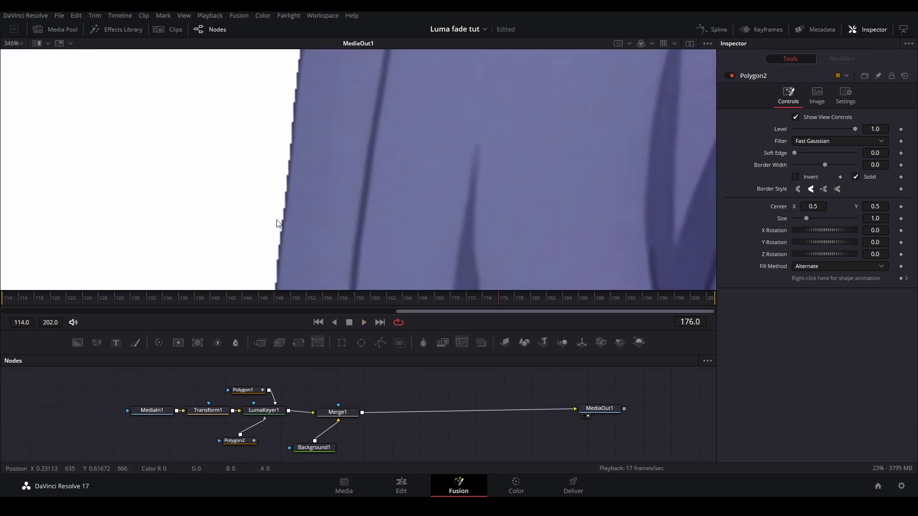
{"action": "scroll", "coordinate": [301, 194], "scroll_direction": "down", "scroll_amount": 1}
{"action": "scroll", "coordinate": [332, 130], "scroll_direction": "down", "scroll_amount": 1}
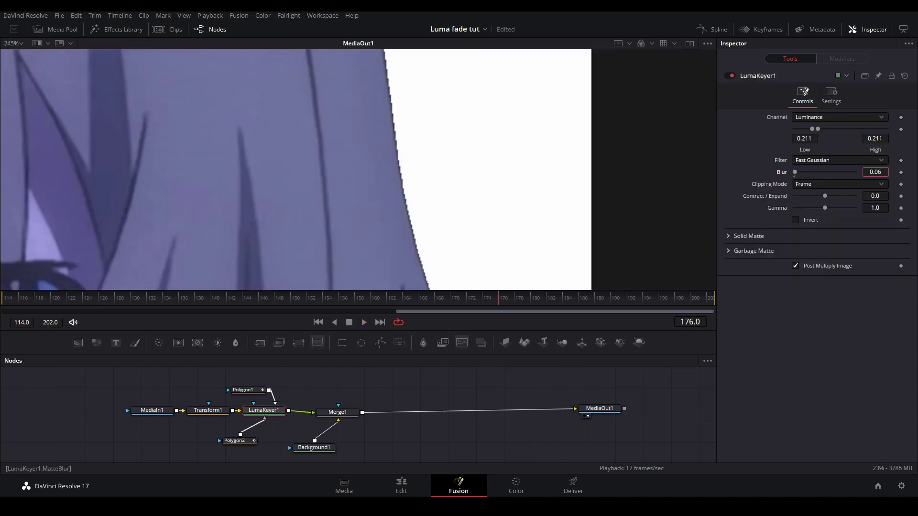
{"action": "scroll", "coordinate": [466, 144], "scroll_direction": "down", "scroll_amount": 3}
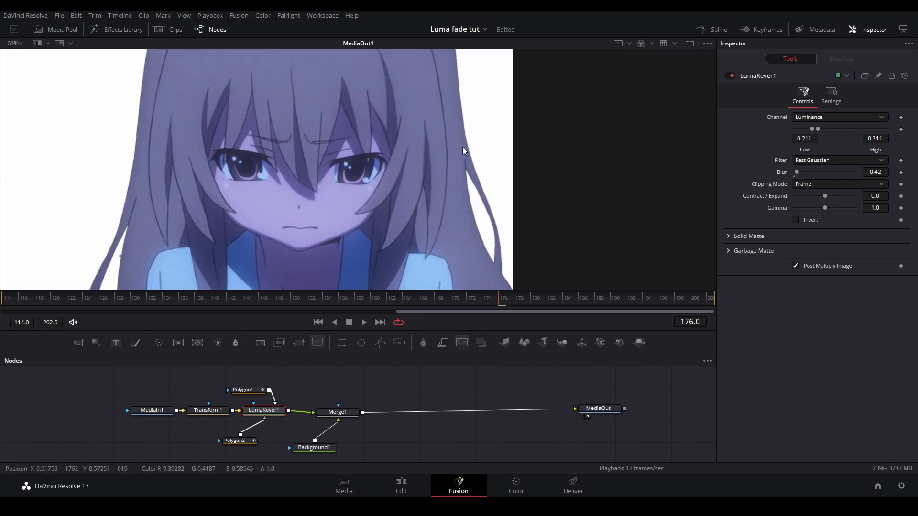
{"action": "scroll", "coordinate": [417, 160], "scroll_direction": "down", "scroll_amount": 2}
{"action": "scroll", "coordinate": [418, 159], "scroll_direction": "down", "scroll_amount": 2}
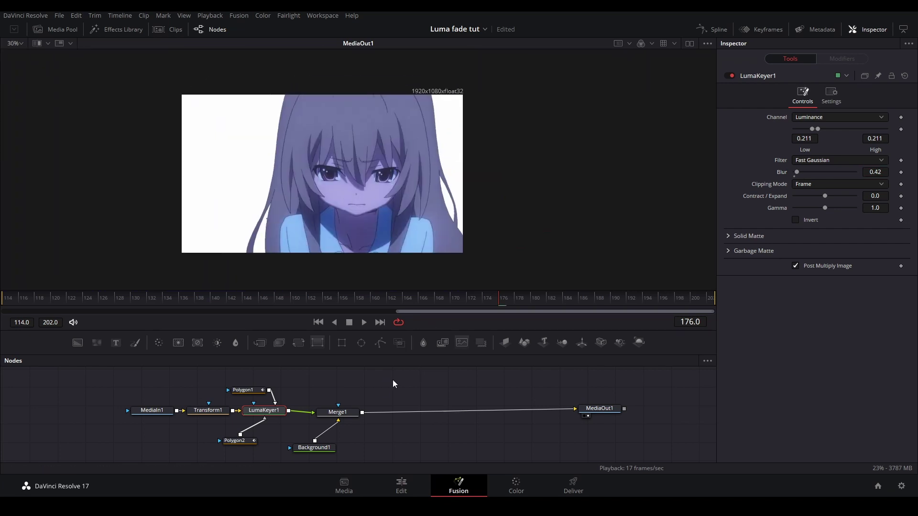
{"action": "left_click", "coordinate": [86, 299]}
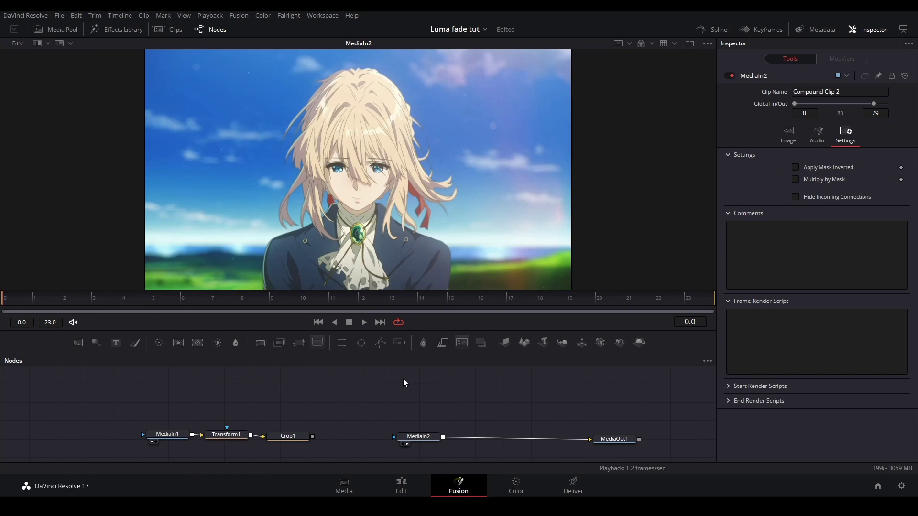
Step: Remove a stray rectangle mask, preview MediaIn1's ink drop, and view MediaOut1's blonde character output
{"action": "left_click_drag", "start_coordinate": [359, 385], "coordinate": [359, 384]}
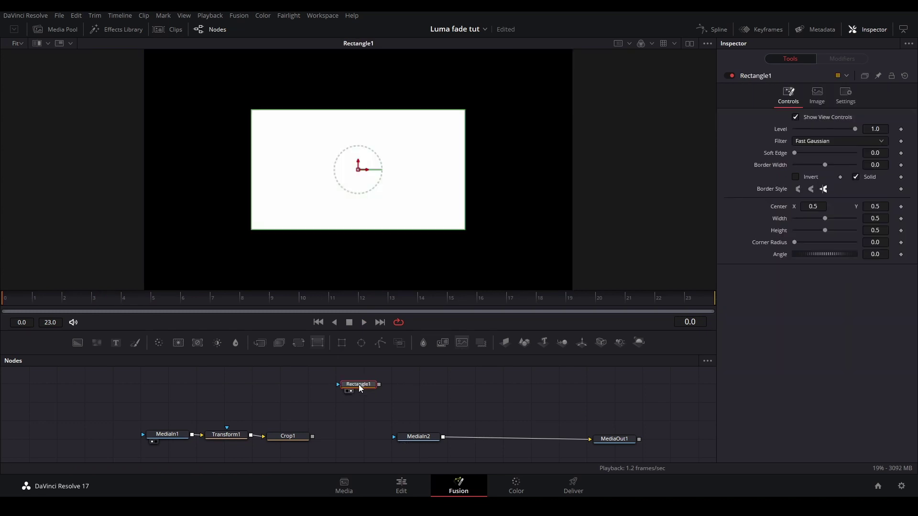
{"action": "mouse_move", "coordinate": [357, 384]}
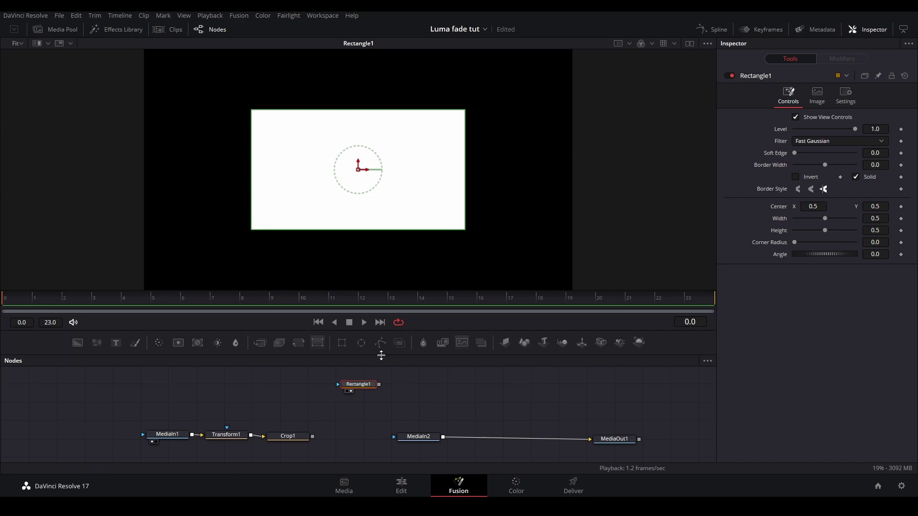
{"action": "key", "text": "Delete"}
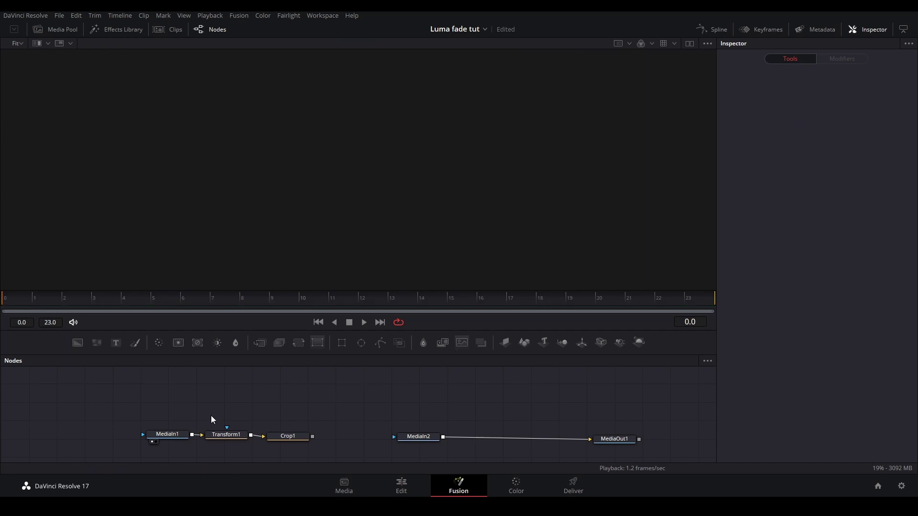
{"action": "left_click_drag", "start_coordinate": [168, 435], "coordinate": [231, 185]}
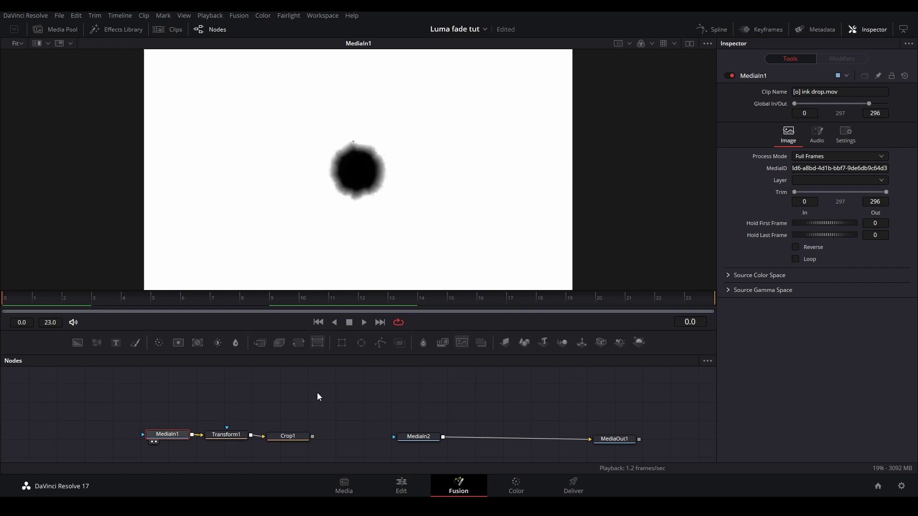
{"action": "key", "text": "space"}
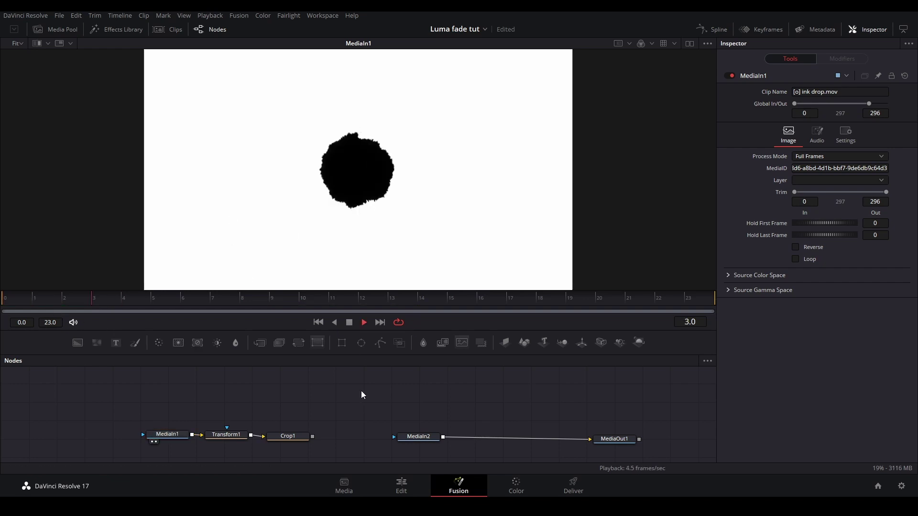
{"action": "key", "text": "Home"}
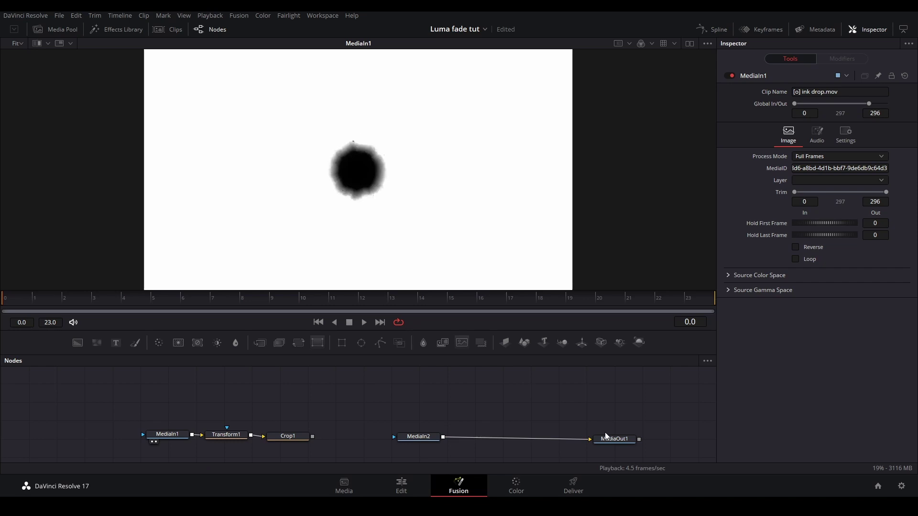
{"action": "left_click", "coordinate": [606, 436]}
{"action": "key", "text": "1"}
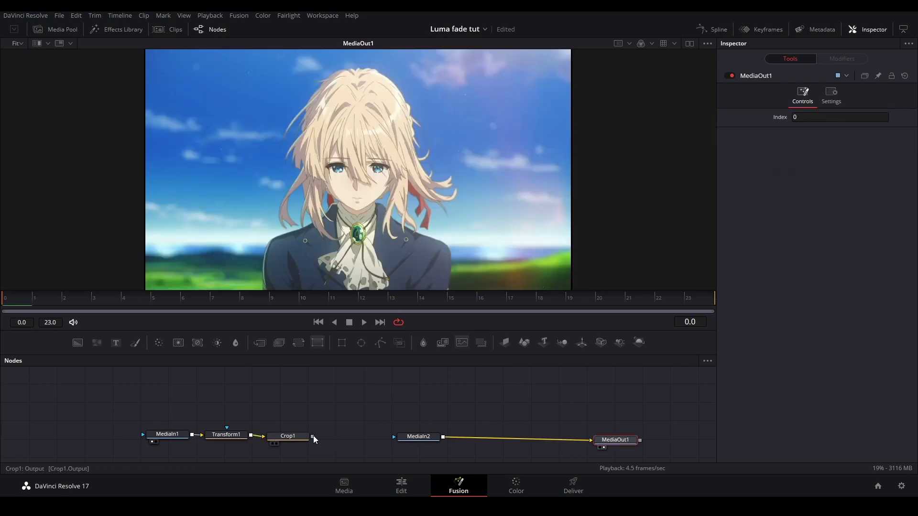
Step: Connect Crop1's ink drop to MediaIn2's mask input with Luminance as the mask channel
{"action": "left_click_drag", "start_coordinate": [313, 435], "coordinate": [423, 439]}
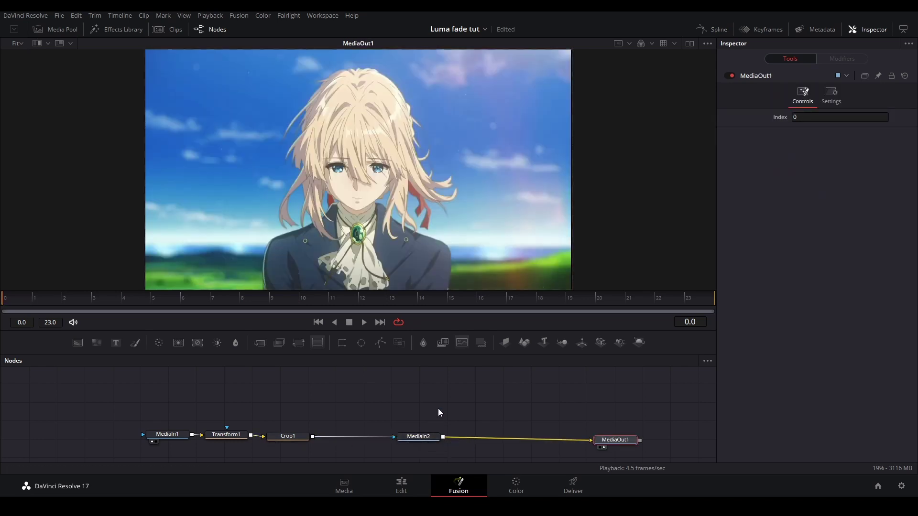
{"action": "key", "text": "space"}
{"action": "key", "text": "space"}
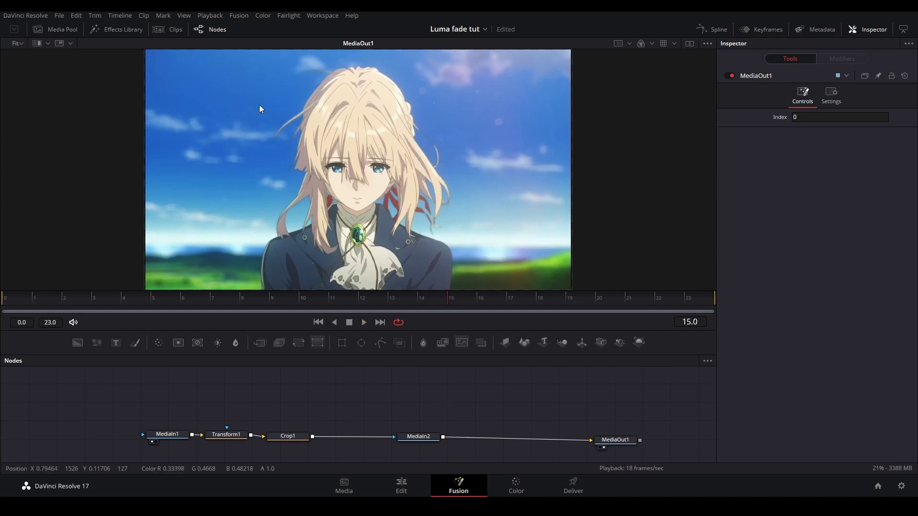
{"action": "left_click", "coordinate": [417, 436]}
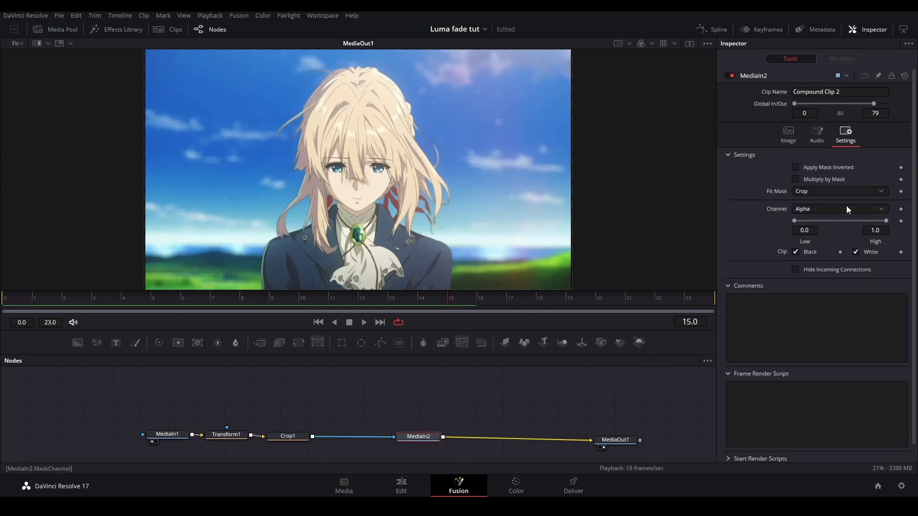
{"action": "left_click", "coordinate": [788, 138]}
{"action": "left_click", "coordinate": [842, 137]}
{"action": "left_click", "coordinate": [801, 211]}
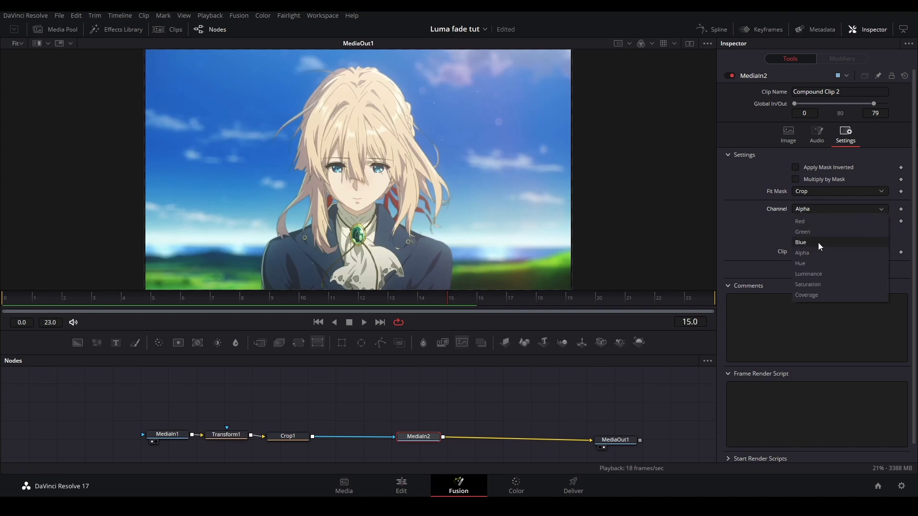
{"action": "left_click", "coordinate": [819, 276]}
Step: Invert MediaIn2's mask so the character shows only inside the drop, previewing before and after
{"action": "left_click", "coordinate": [16, 300]}
{"action": "key", "text": "space"}
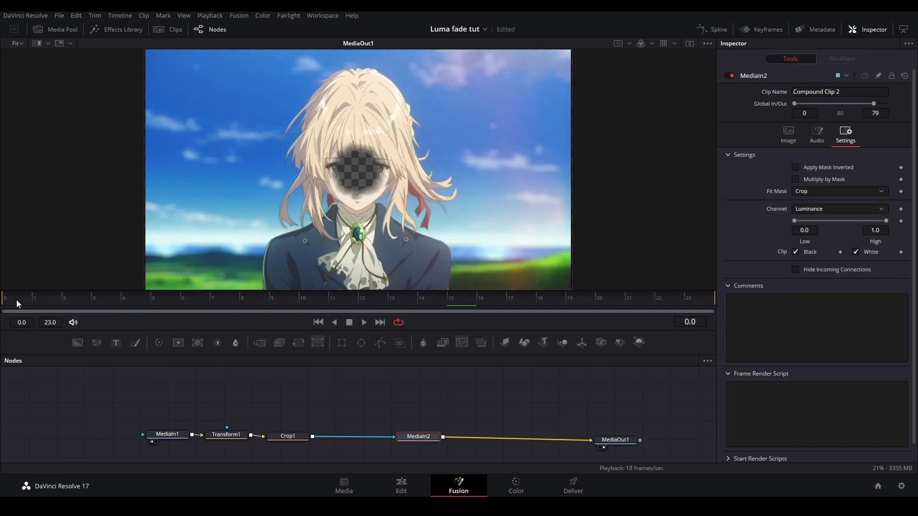
{"action": "key", "text": "space"}
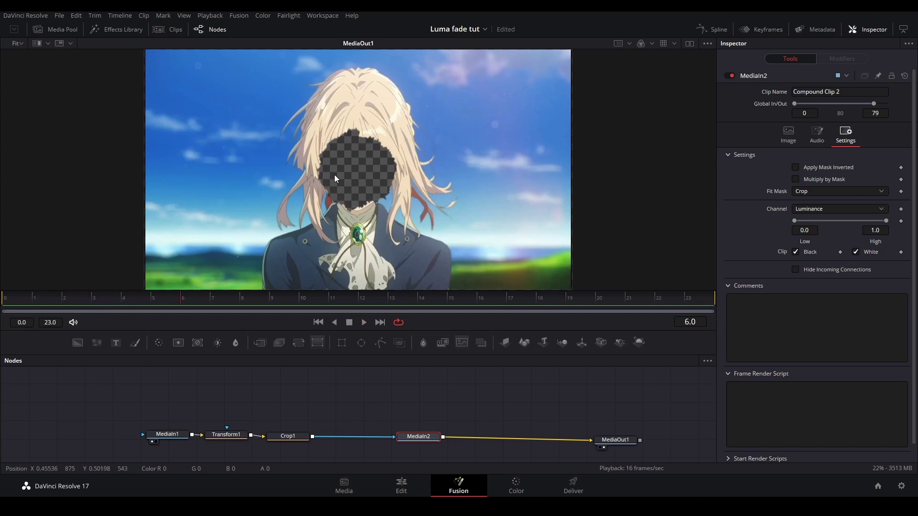
{"action": "left_click", "coordinate": [794, 167]}
{"action": "left_click", "coordinate": [8, 305]}
{"action": "key", "text": "space"}
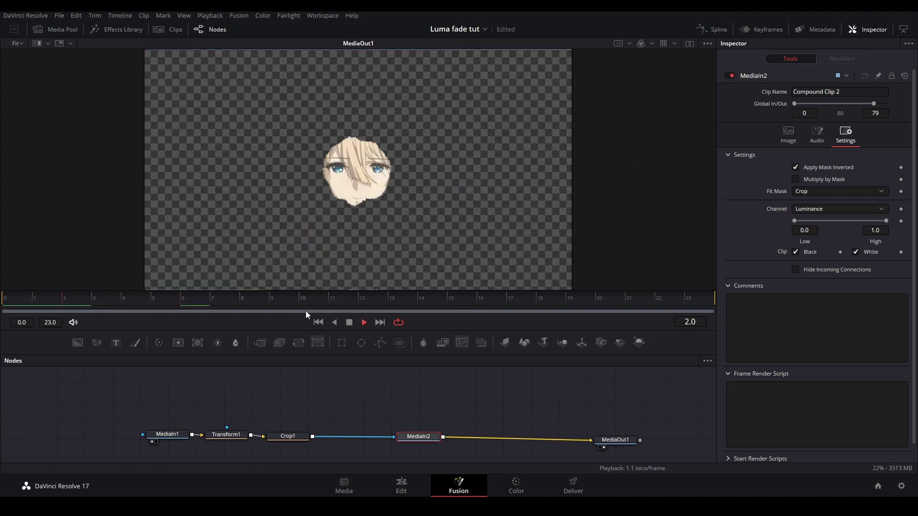
{"action": "key", "text": "space"}
Step: Compare the ink-drop clip and the masked character clip in the viewer
{"action": "left_click", "coordinate": [167, 434]}
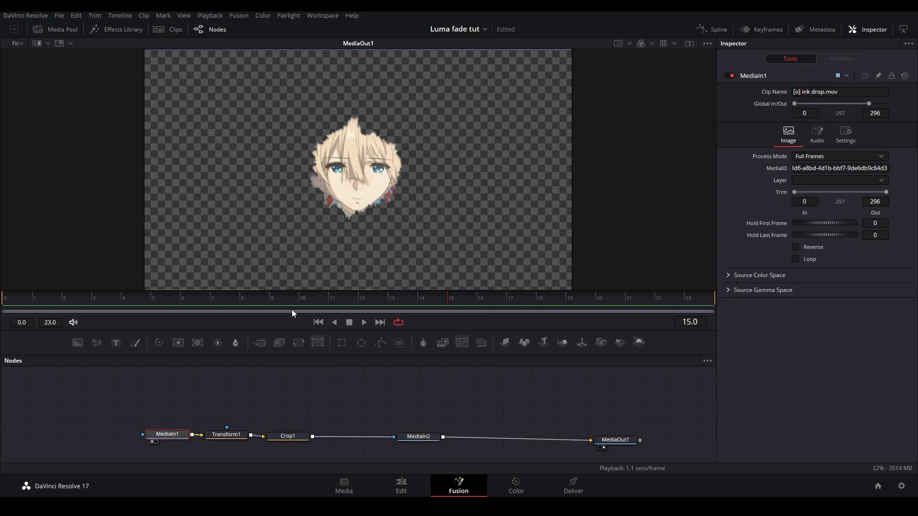
{"action": "key", "text": "1"}
{"action": "left_click", "coordinate": [418, 437]}
{"action": "key", "text": "1"}
{"action": "key", "text": "space"}
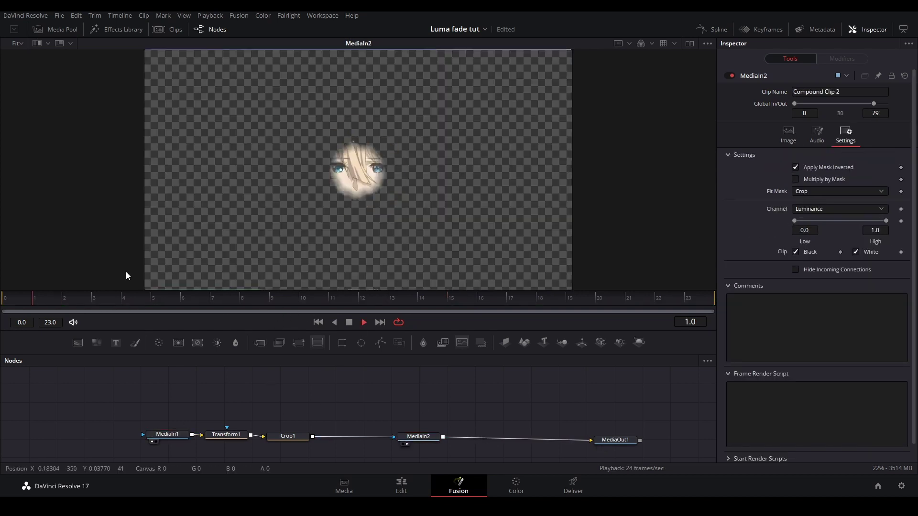